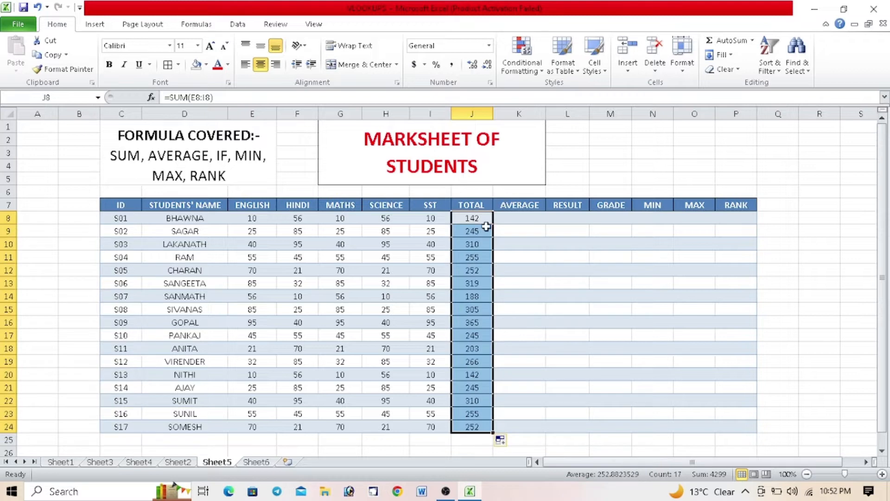
- Calculate the first student's average in K8 with =AVERAGE(E8:I8) and fill the formula down to K24
{"action": "left_click", "coordinate": [526, 217]}
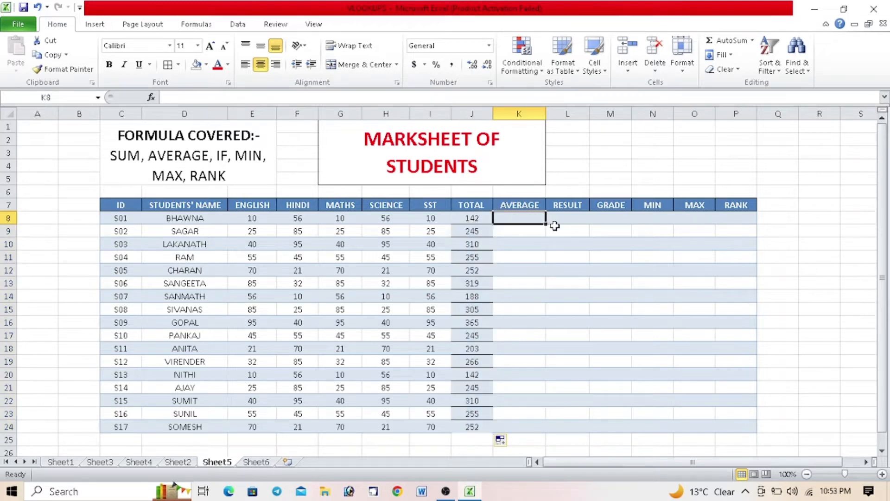
{"action": "type", "text": "=AVERAGE"}
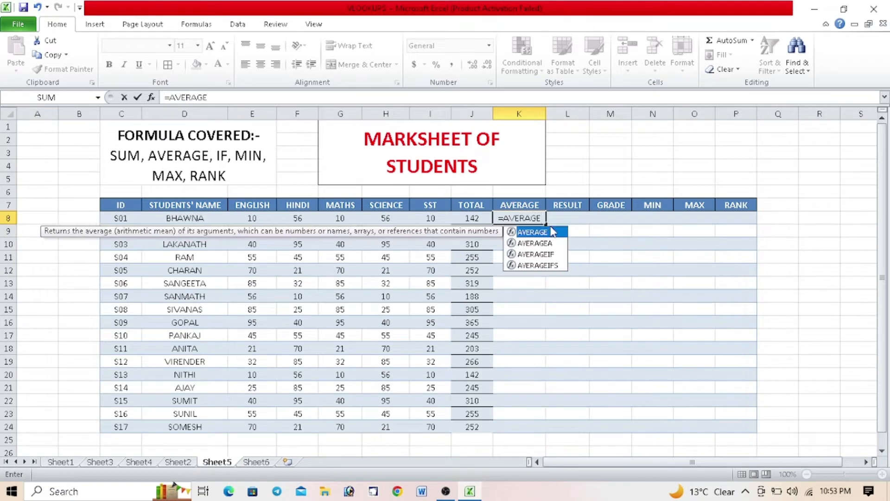
{"action": "type", "text": "("}
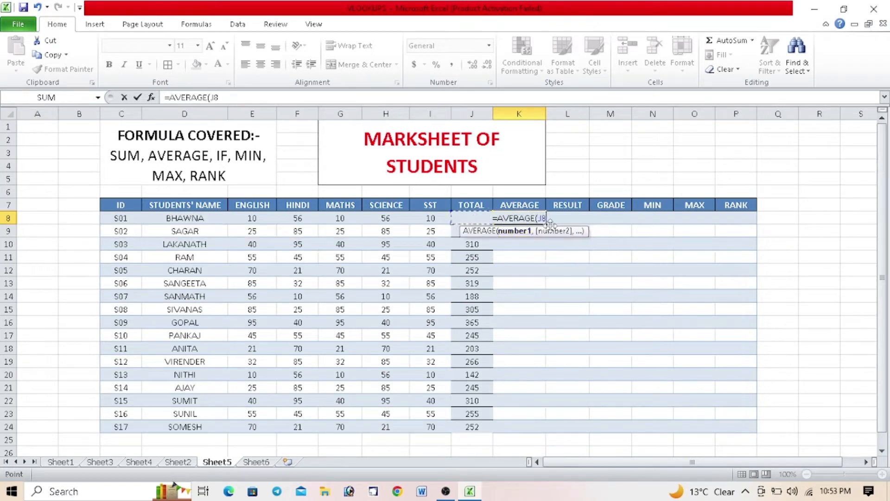
{"action": "key", "text": "Left"}
{"action": "key", "text": "Left"}
{"action": "key", "text": "Left"}
{"action": "key", "text": "Left"}
{"action": "key", "text": "Left"}
{"action": "key", "text": "Left"}
{"action": "key", "text": "shift+Right"}
{"action": "key", "text": "shift+Right"}
{"action": "key", "text": "shift+Right"}
{"action": "key", "text": "shift+Right"}
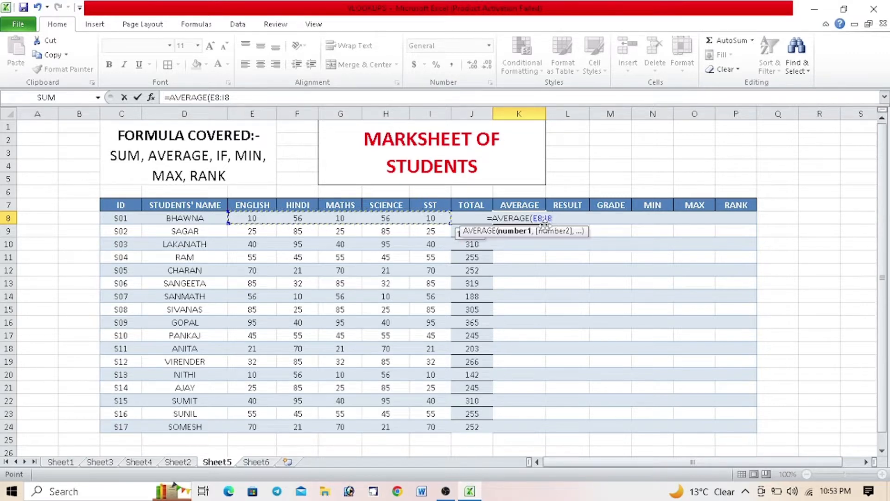
{"action": "type", "text": ")"}
{"action": "key", "text": "Return"}
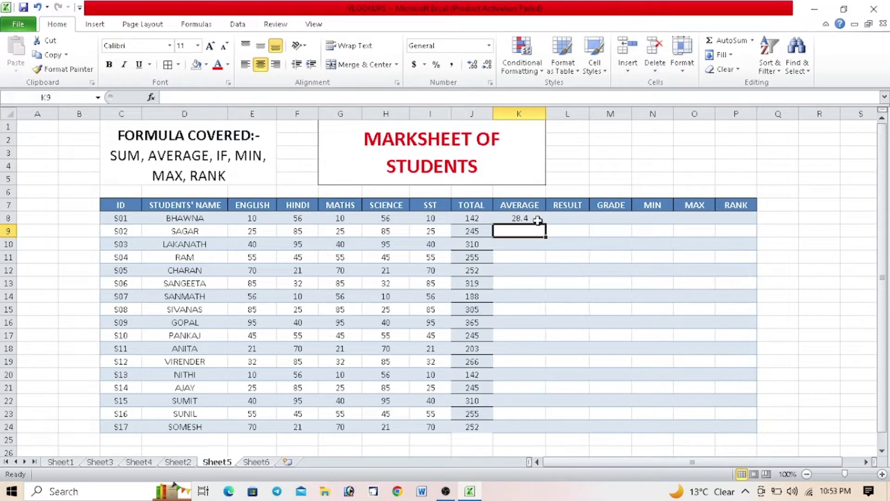
{"action": "left_click", "coordinate": [534, 219]}
{"action": "left_click_drag", "start_coordinate": [545, 224], "coordinate": [532, 431]}
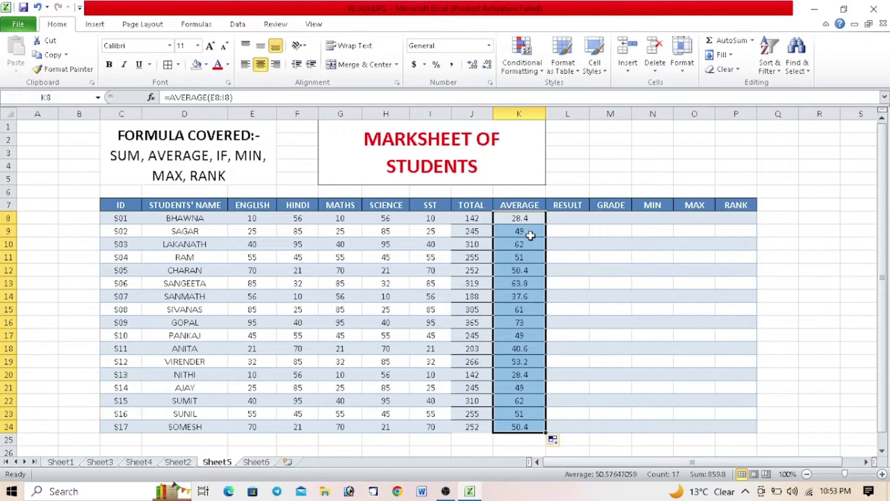
- Enter =IF(J8<250,"FAIL","PASS") in L8 for the result and fill the formula down to L24
{"action": "left_click", "coordinate": [580, 215]}
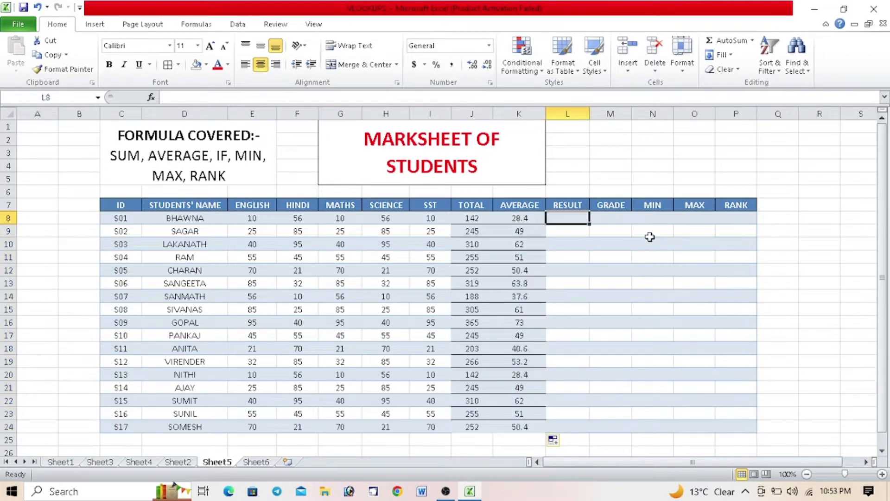
{"action": "type", "text": "=IF("}
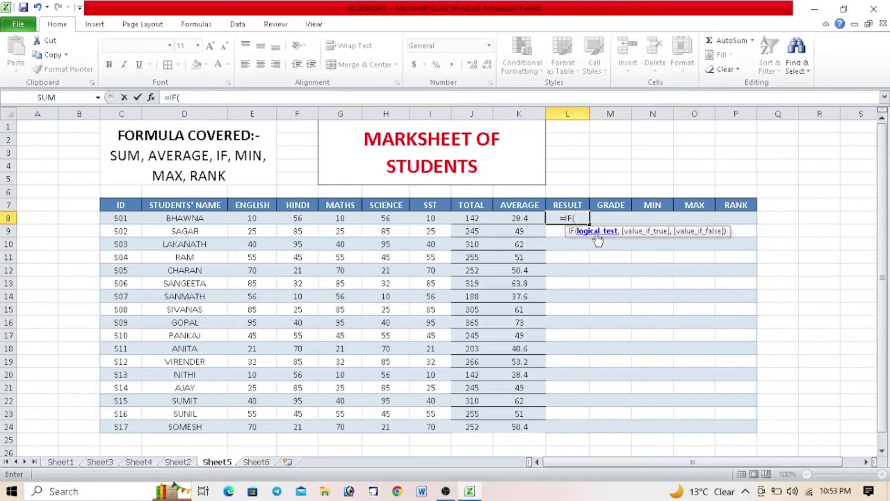
{"action": "left_click", "coordinate": [482, 221]}
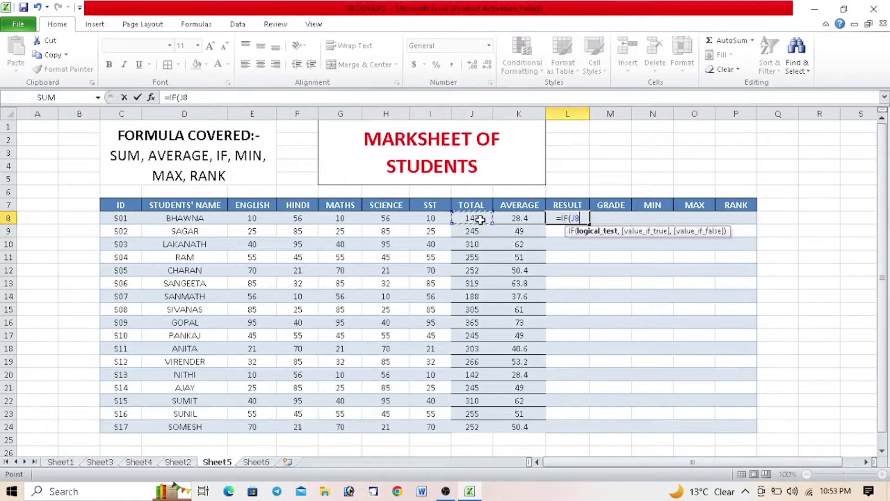
{"action": "type", "text": "<"}
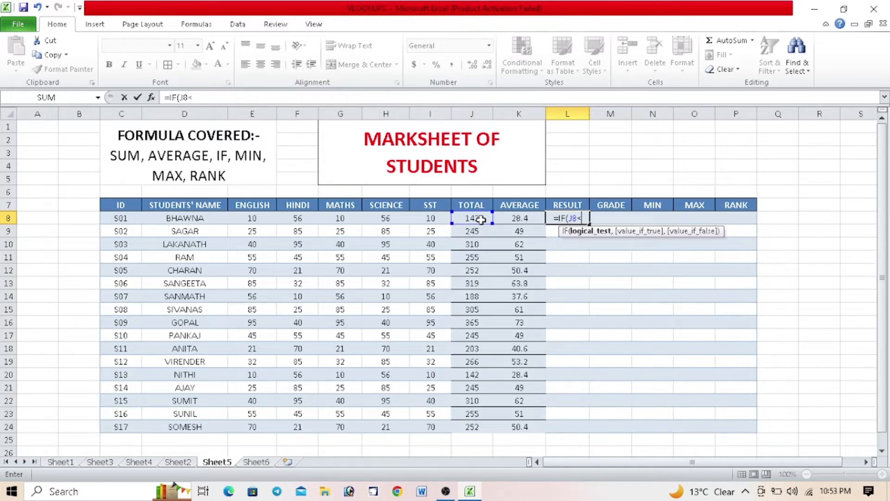
{"action": "type", "text": "250"}
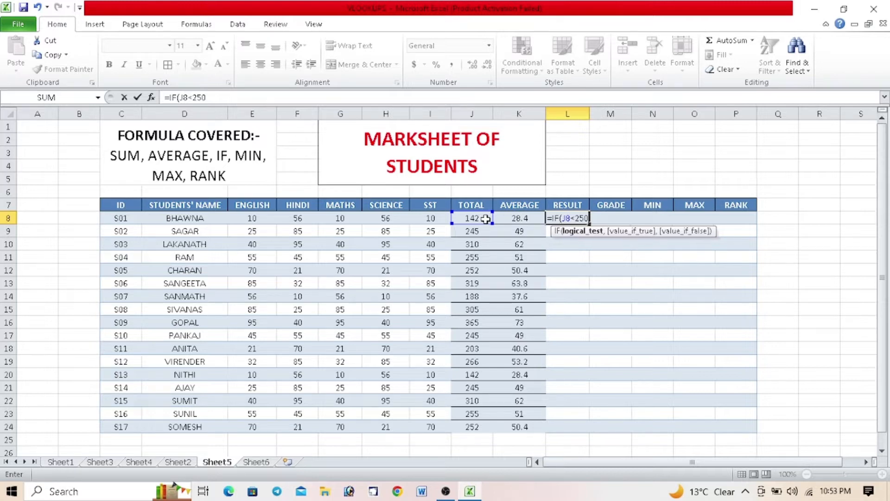
{"action": "type", "text": ",\"FA"}
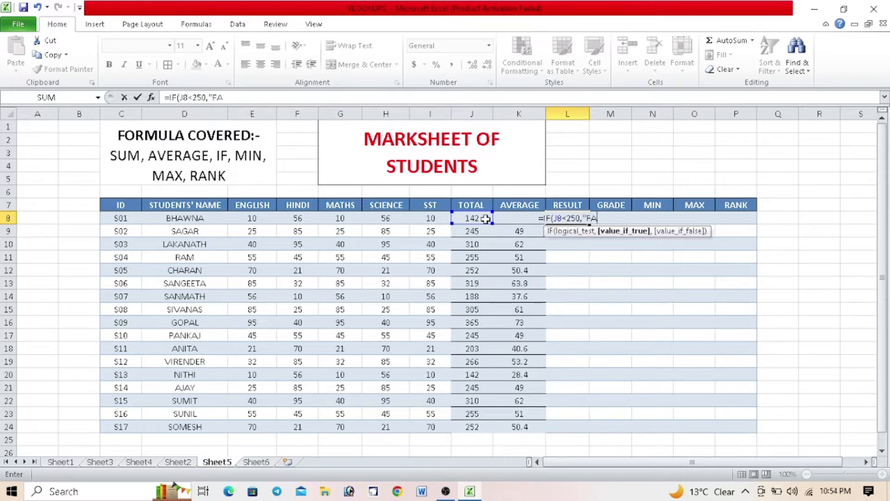
{"action": "type", "text": "IL\""}
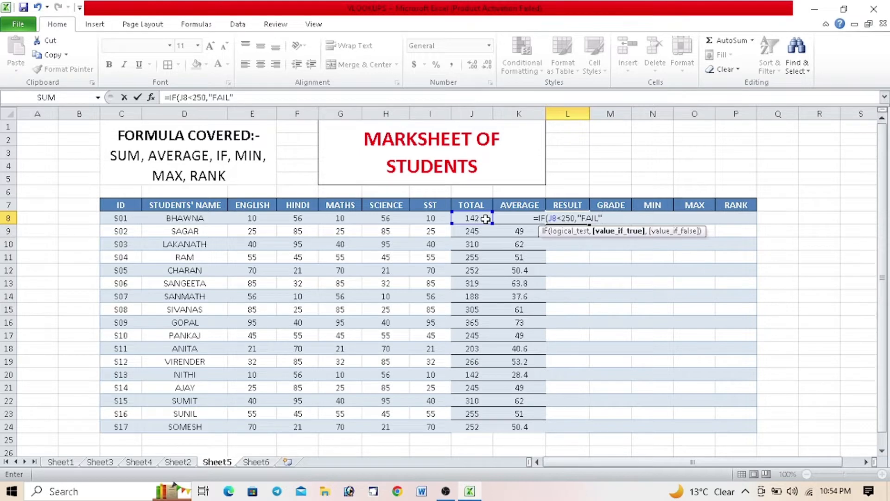
{"action": "type", "text": ","}
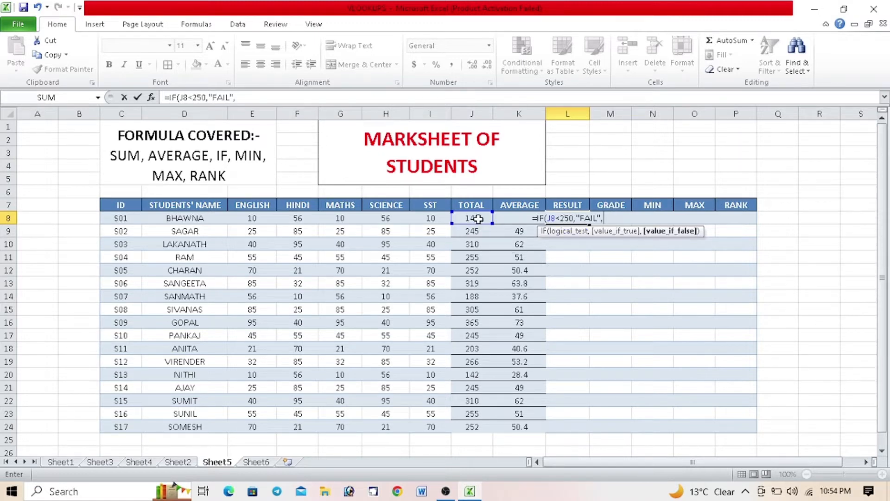
{"action": "type", "text": "\""}
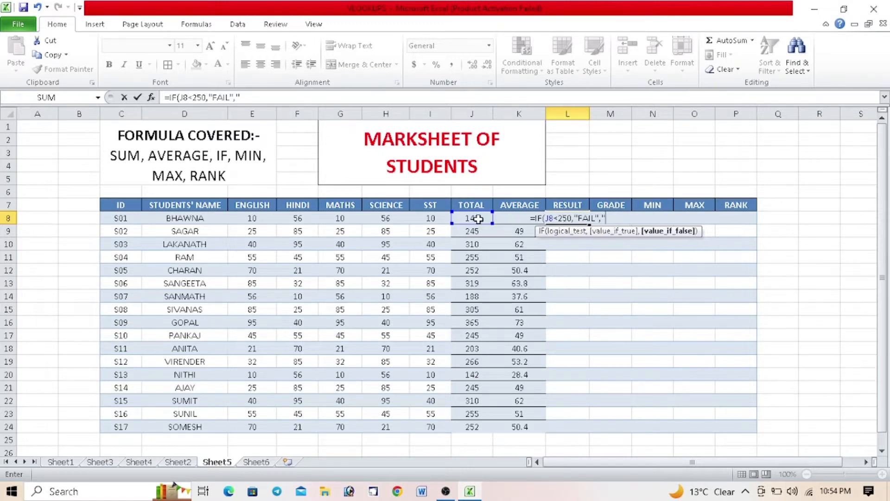
{"action": "type", "text": "PASS\""}
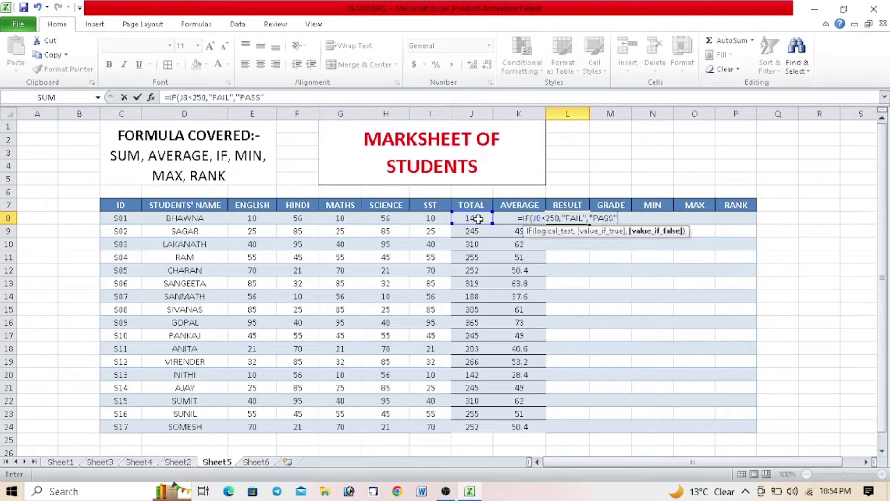
{"action": "type", "text": ")"}
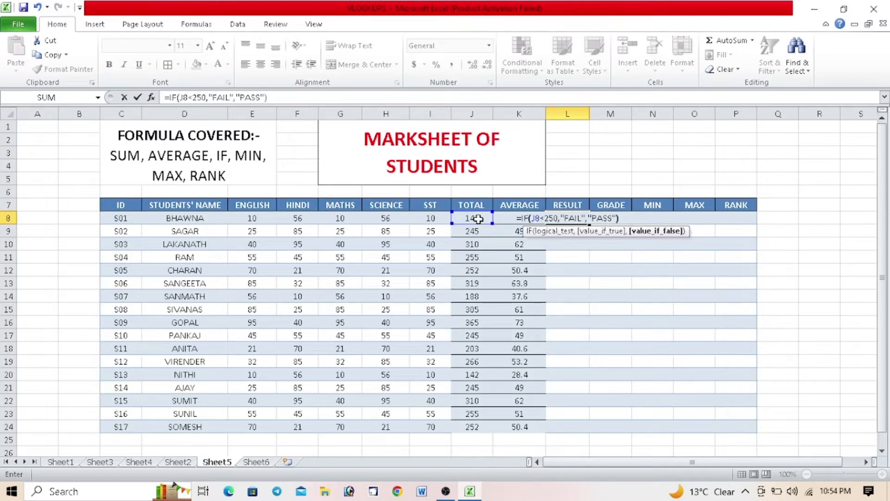
{"action": "key", "text": "Return"}
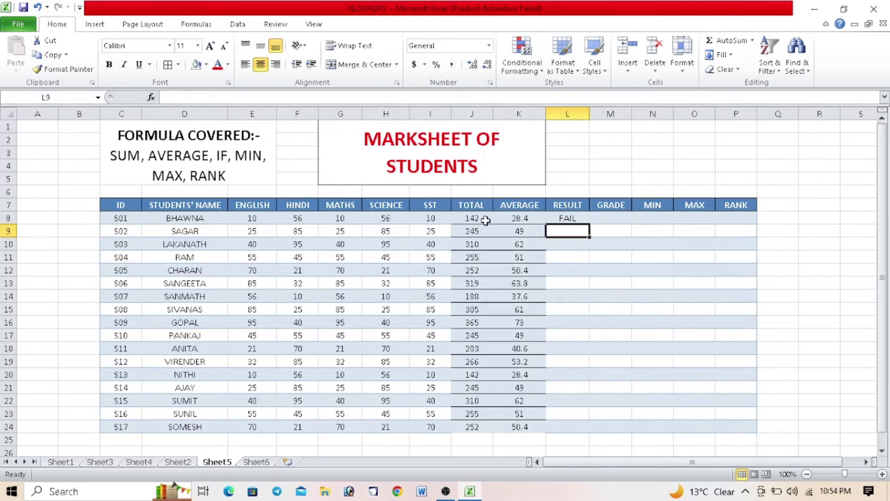
{"action": "left_click", "coordinate": [571, 218]}
{"action": "left_click_drag", "start_coordinate": [589, 224], "coordinate": [579, 428]}
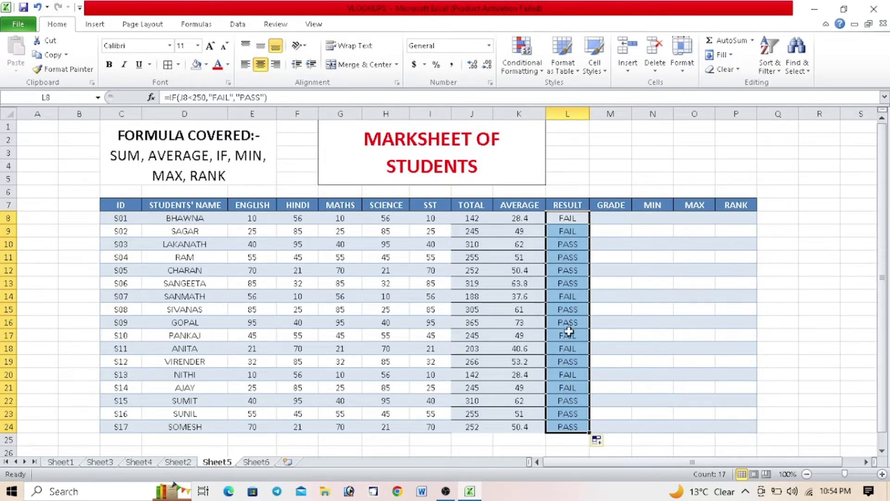
- Begin the grade formula in M8 with an IF that returns "A+" when the total in J8 is above 400
{"action": "left_click", "coordinate": [623, 218]}
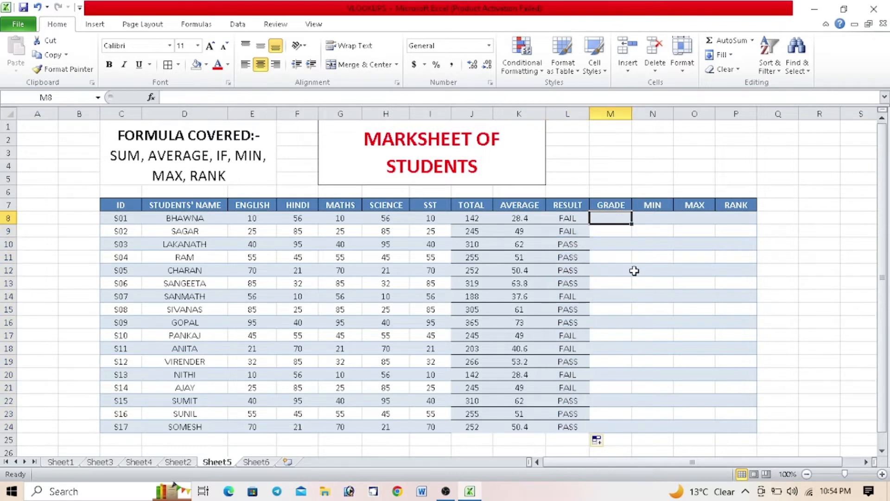
{"action": "type", "text": "=IF("}
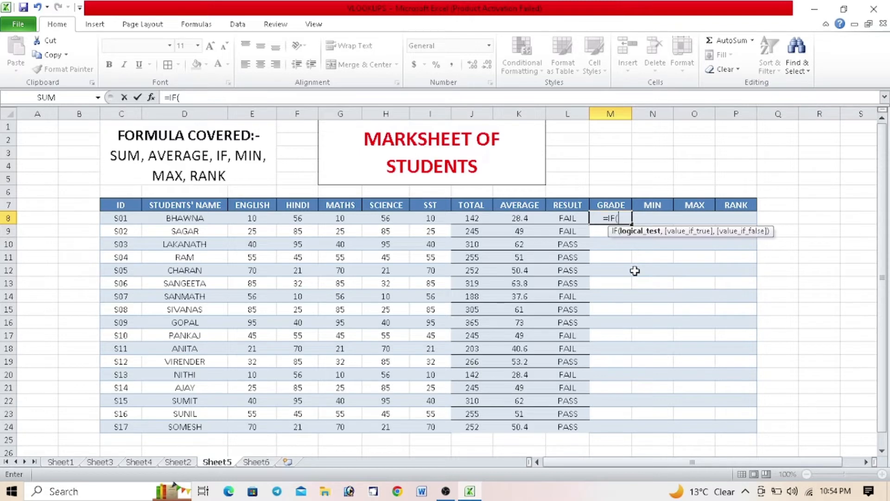
{"action": "left_click", "coordinate": [482, 219]}
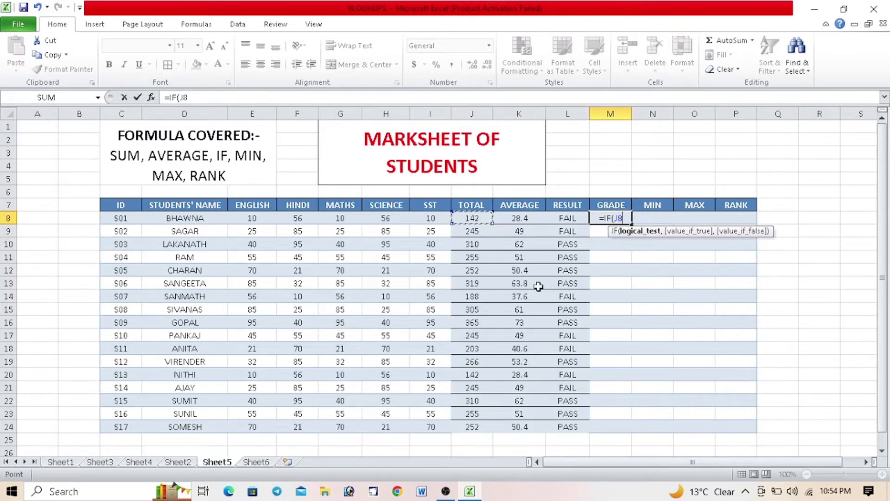
{"action": "type", "text": "<"}
{"action": "key", "text": "BackSpace"}
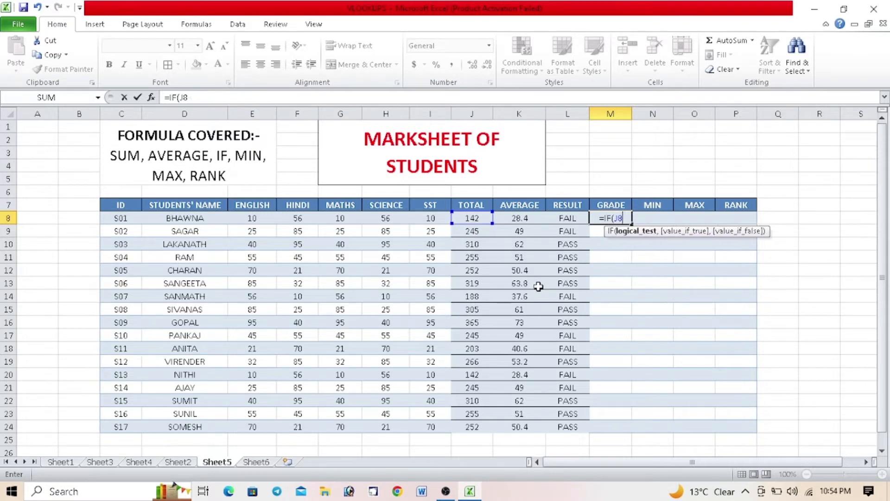
{"action": "type", "text": ">400"}
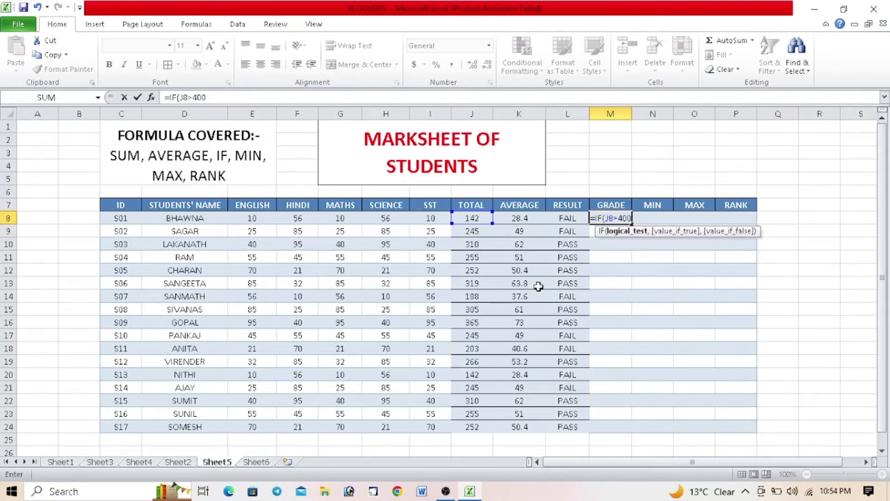
{"action": "type", "text": ",\""}
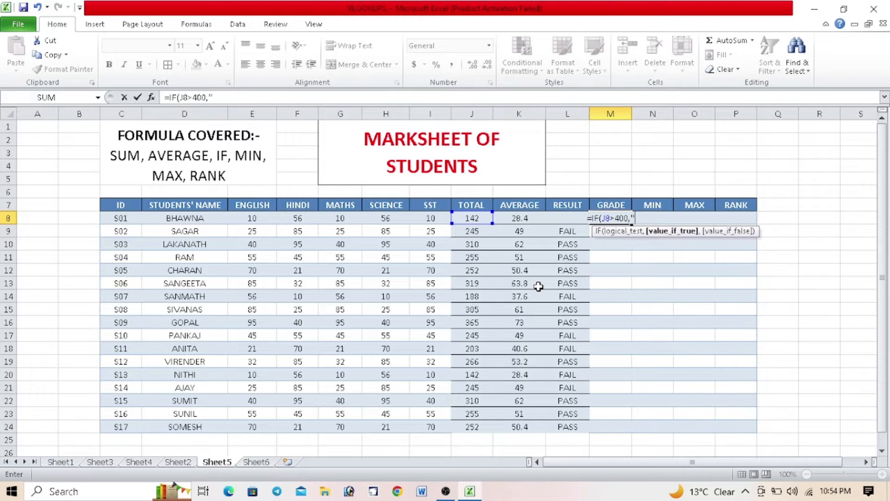
{"action": "type", "text": "A+"}
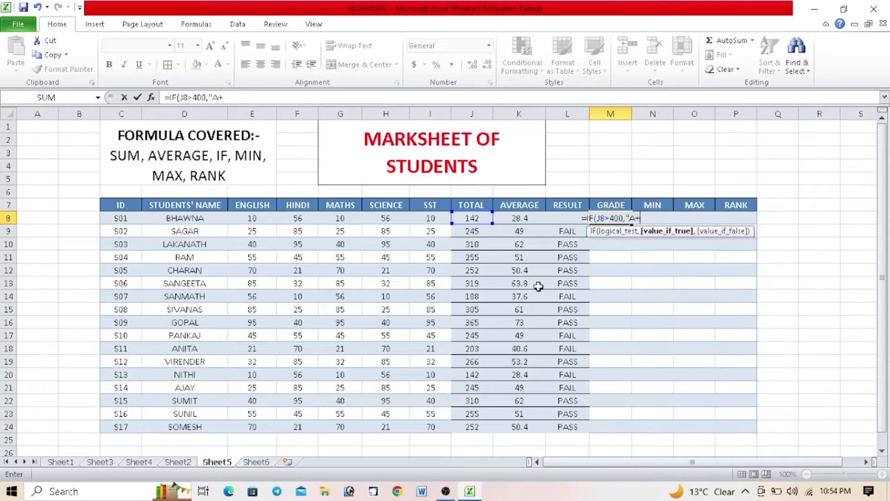
{"action": "type", "text": "\""}
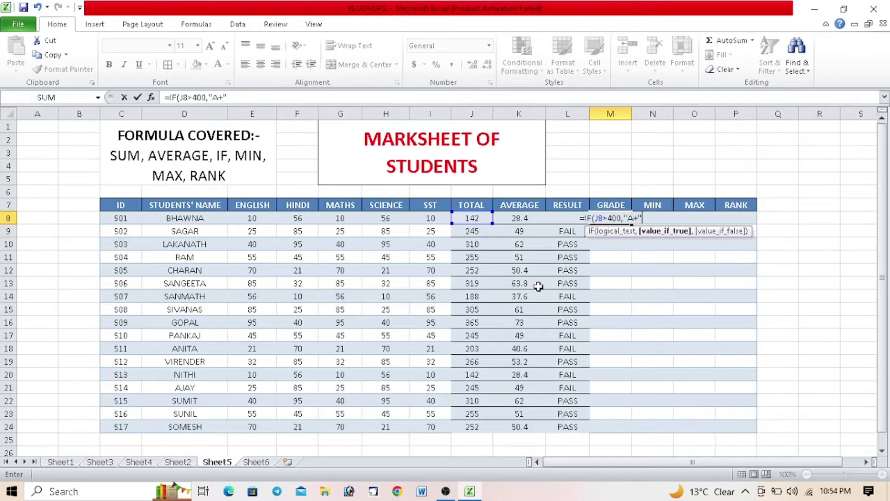
{"action": "type", "text": ","}
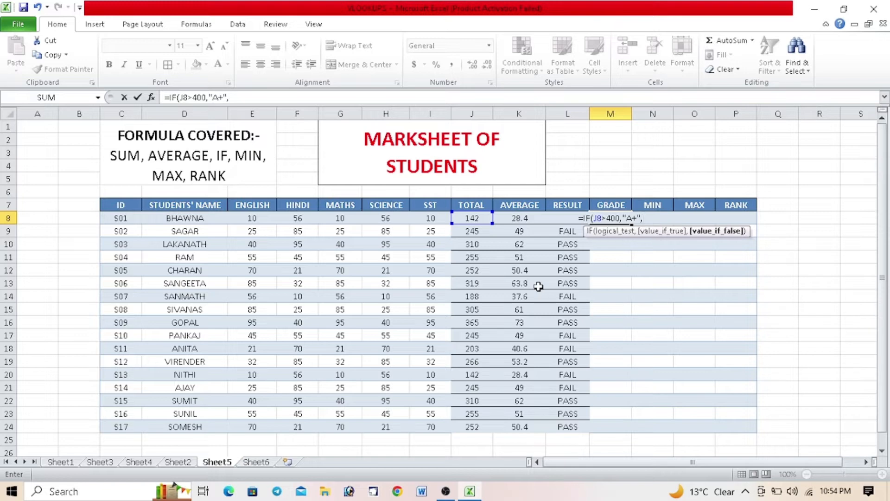
- Add a nested IF to the M8 grade formula that returns "B" when J8 is above 300
{"action": "type", "text": "IF"}
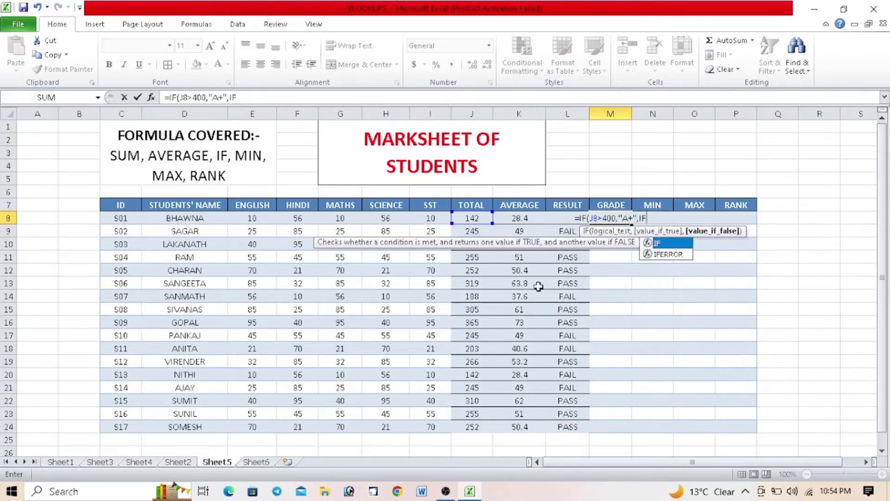
{"action": "type", "text": "("}
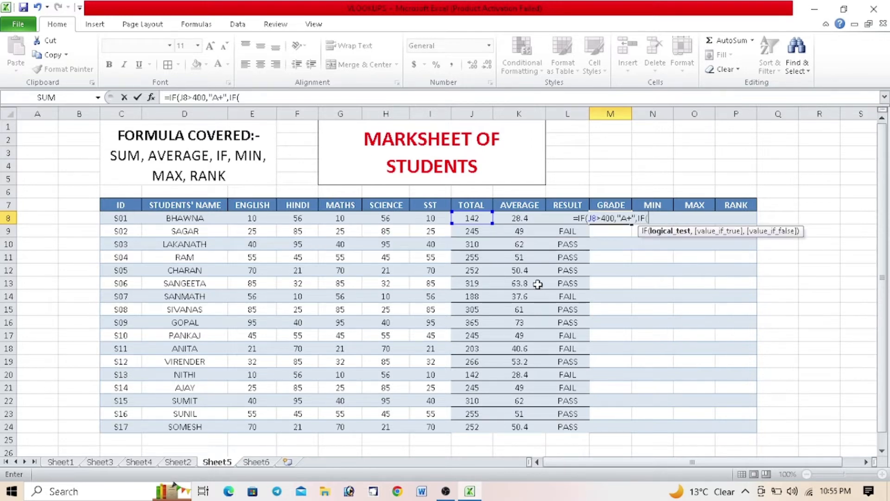
{"action": "left_click", "coordinate": [483, 219]}
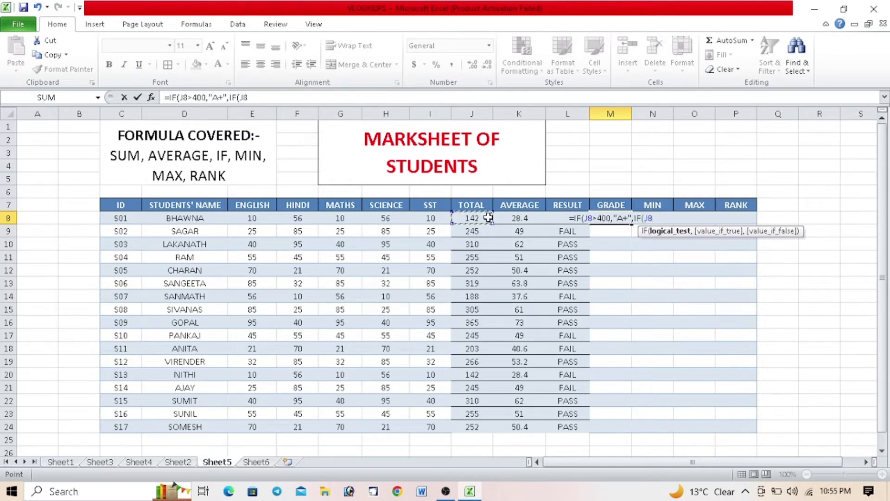
{"action": "type", "text": ">300"}
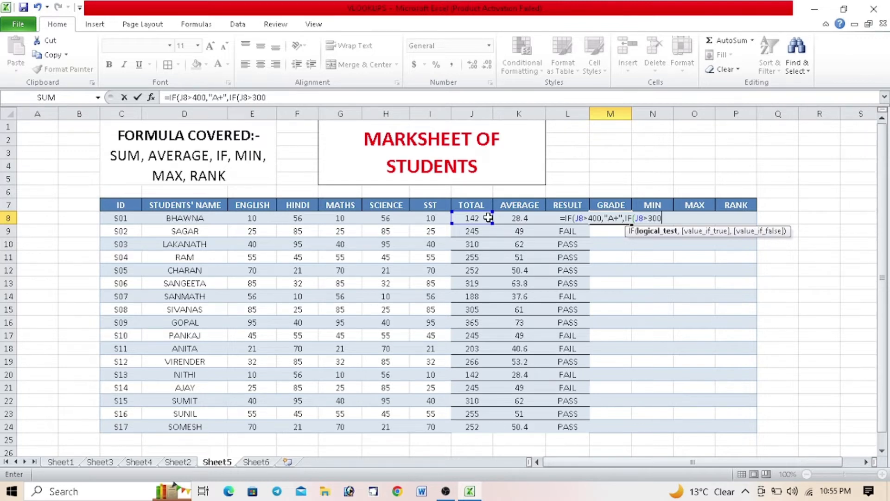
{"action": "type", "text": ",\"B"}
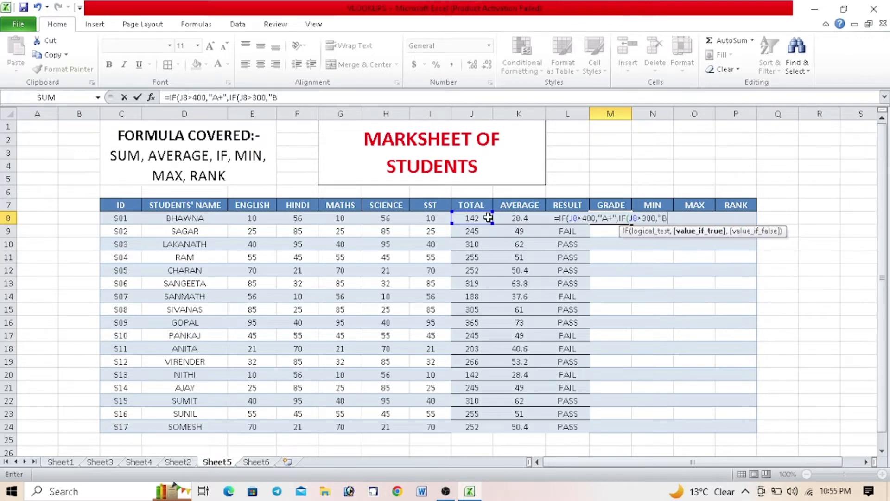
{"action": "type", "text": "\","}
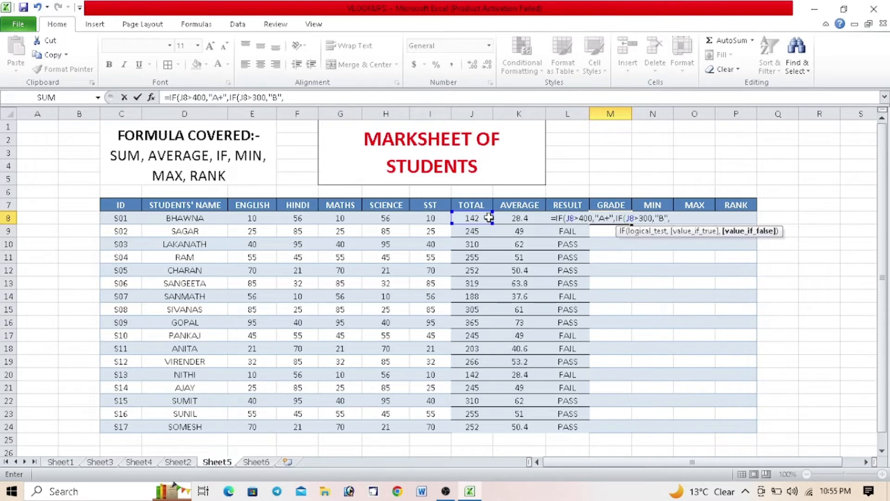
- Nest another IF in the M8 grade formula that returns "C" when J8 is above 200
{"action": "type", "text": "IF"}
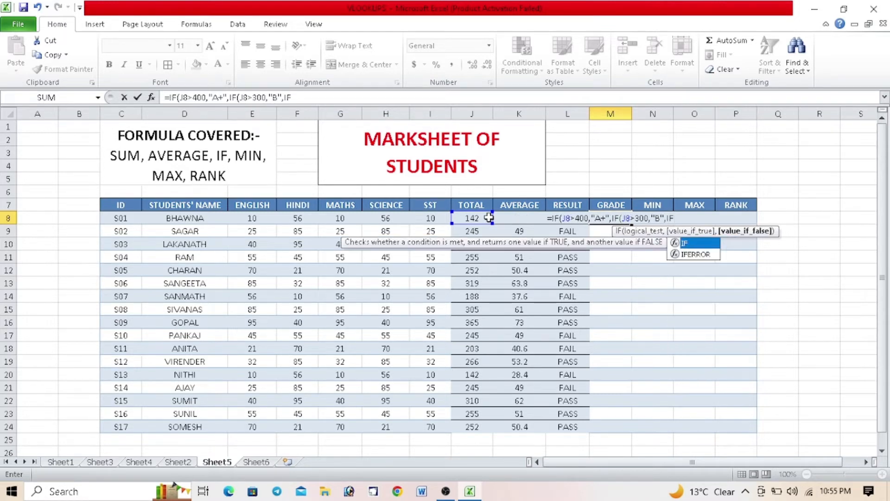
{"action": "type", "text": "("}
{"action": "left_click", "coordinate": [489, 218]}
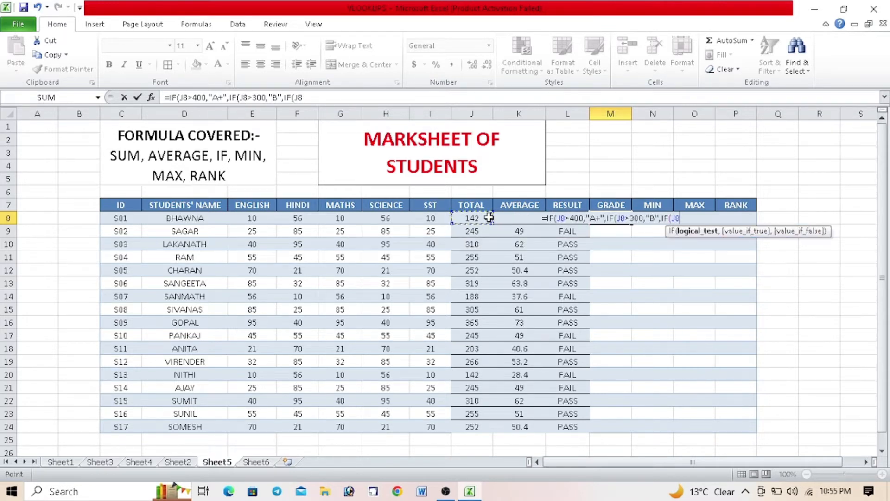
{"action": "type", "text": ">200"}
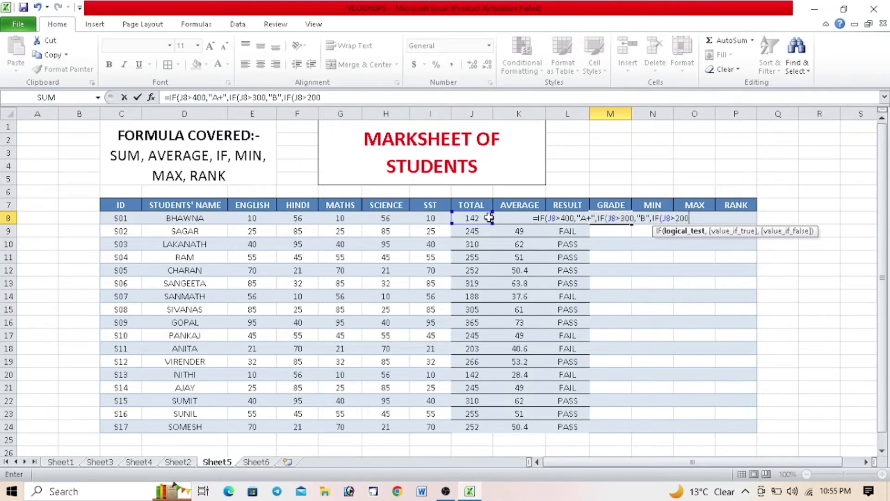
{"action": "type", "text": ","}
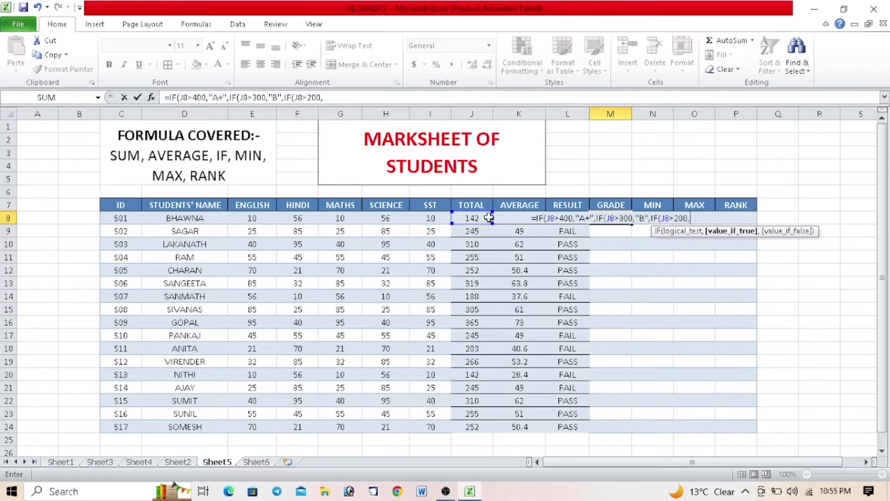
{"action": "type", "text": "\"C\""}
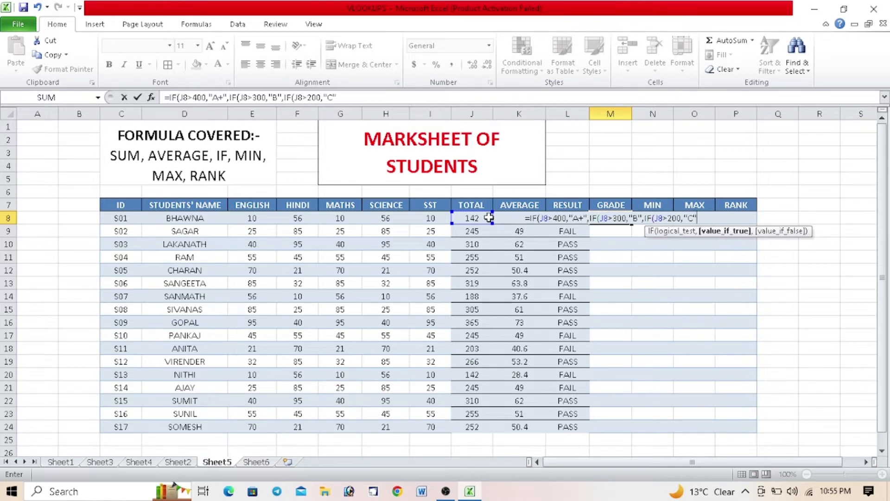
{"action": "type", "text": ","}
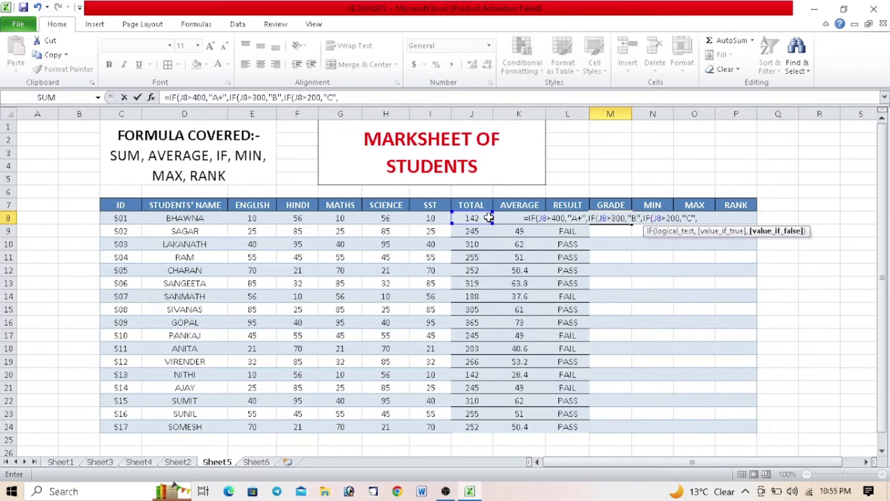
- Nest a fourth IF in the M8 grade formula that returns "D" when J8 is above 100
{"action": "type", "text": "IF("}
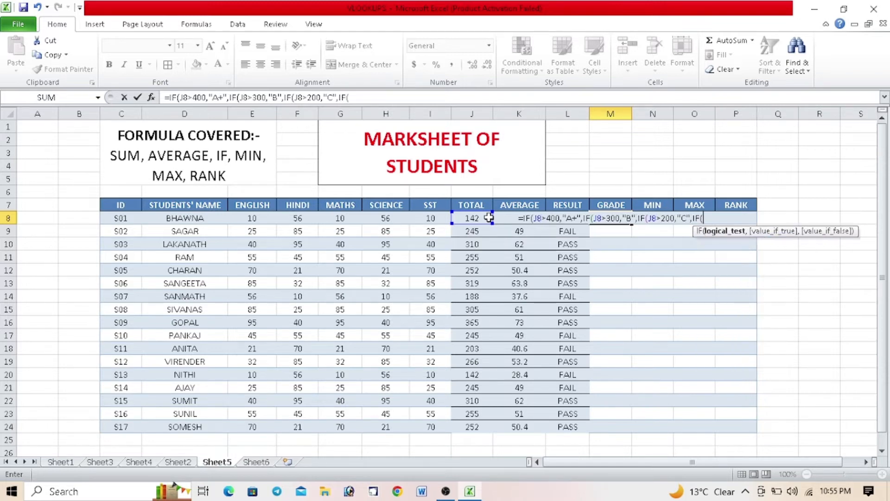
{"action": "left_click", "coordinate": [489, 218]}
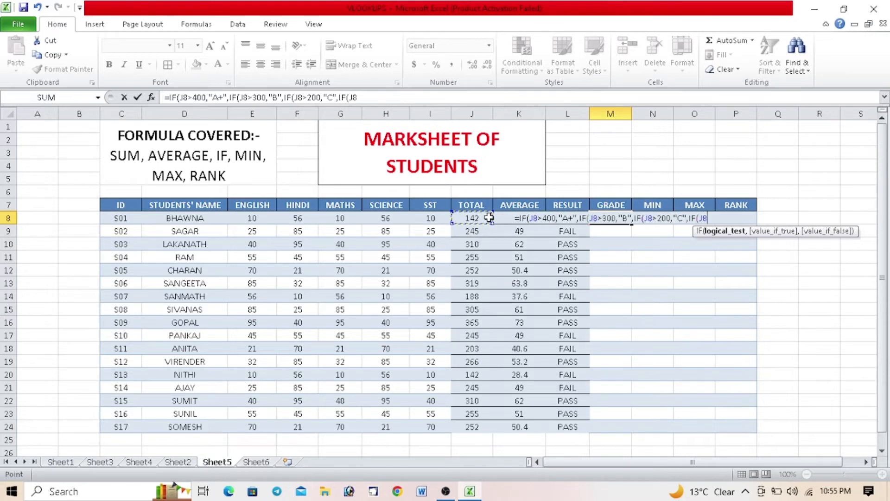
{"action": "type", "text": ">1"}
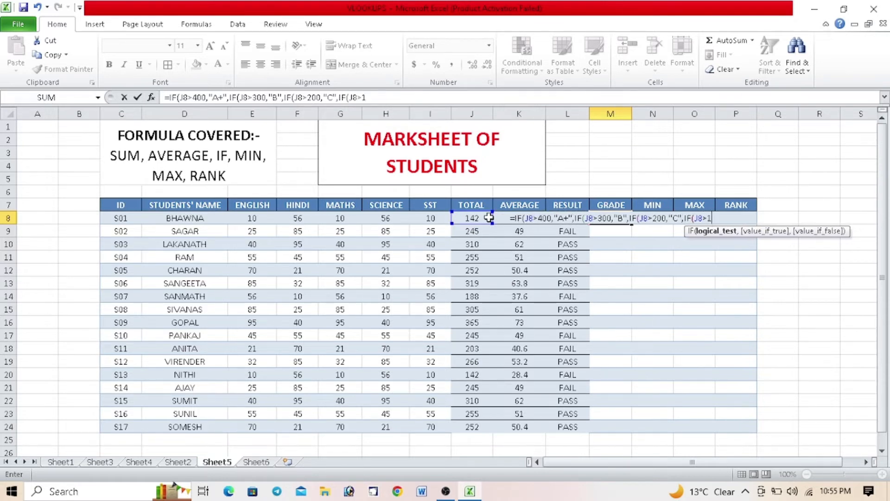
{"action": "type", "text": "00,\""}
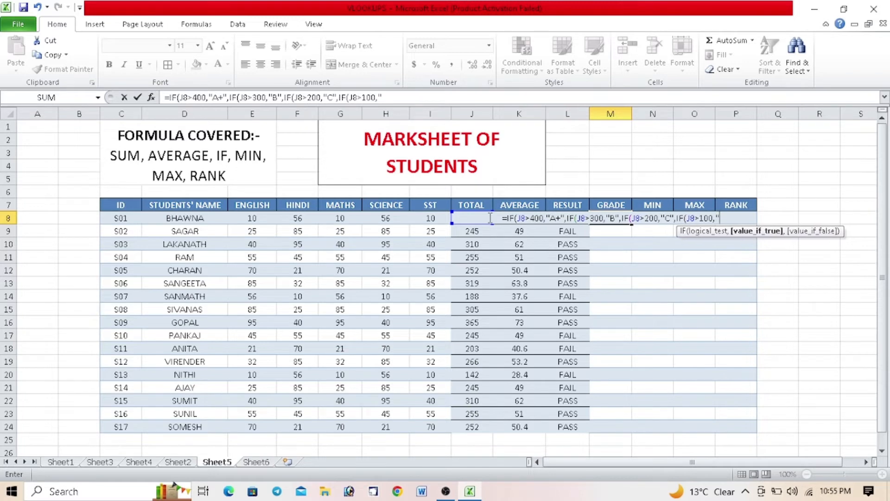
{"action": "type", "text": "D\""}
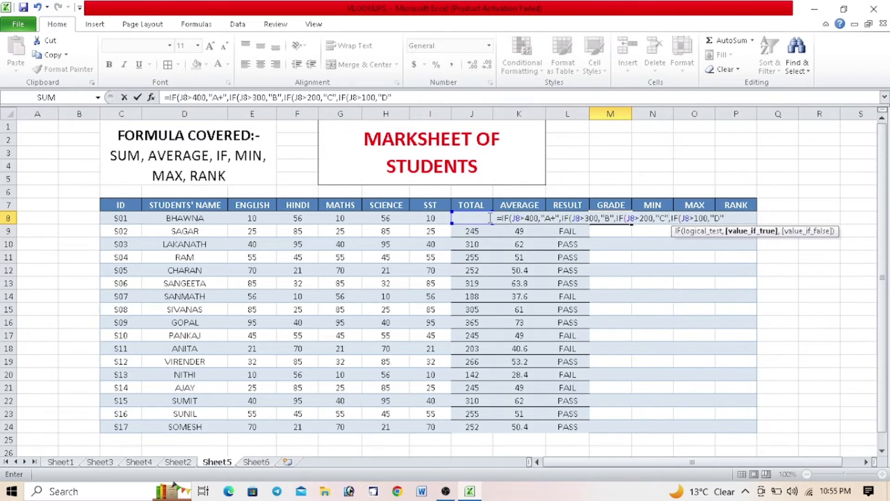
- Set "COMPARTMENT" as the final fallback value, close all four IFs and enter the grade formula in M8
{"action": "type", "text": ","}
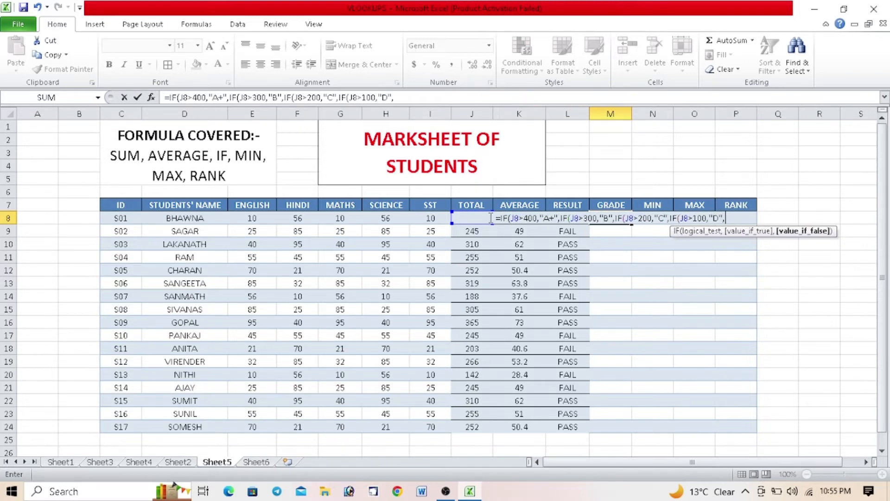
{"action": "type", "text": "\"COM"}
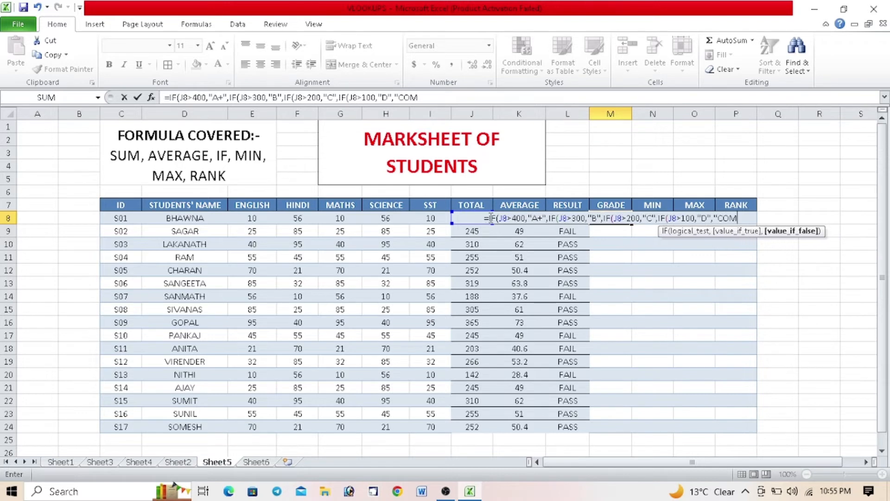
{"action": "type", "text": "PARTME"}
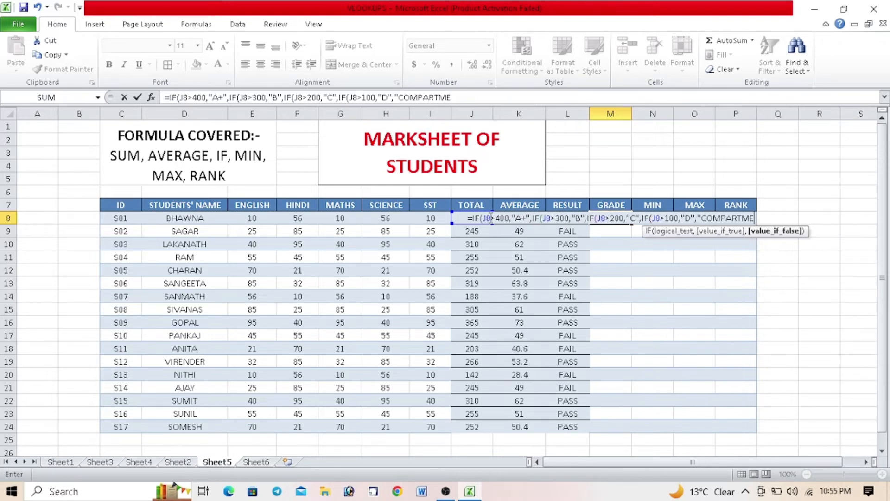
{"action": "type", "text": "NT\""}
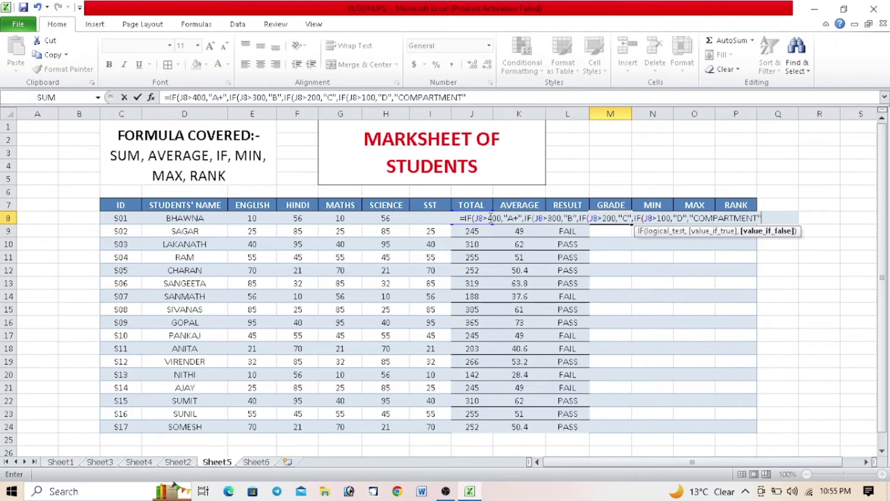
{"action": "type", "text": "))))"}
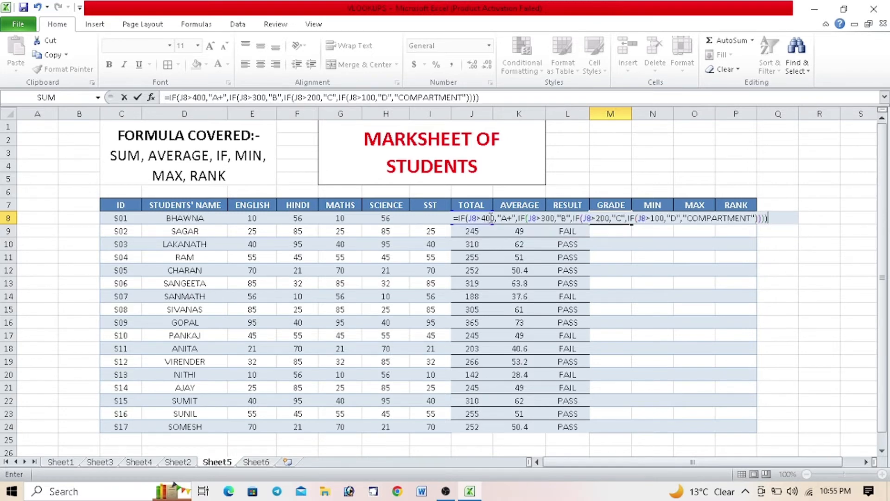
{"action": "key", "text": "Return"}
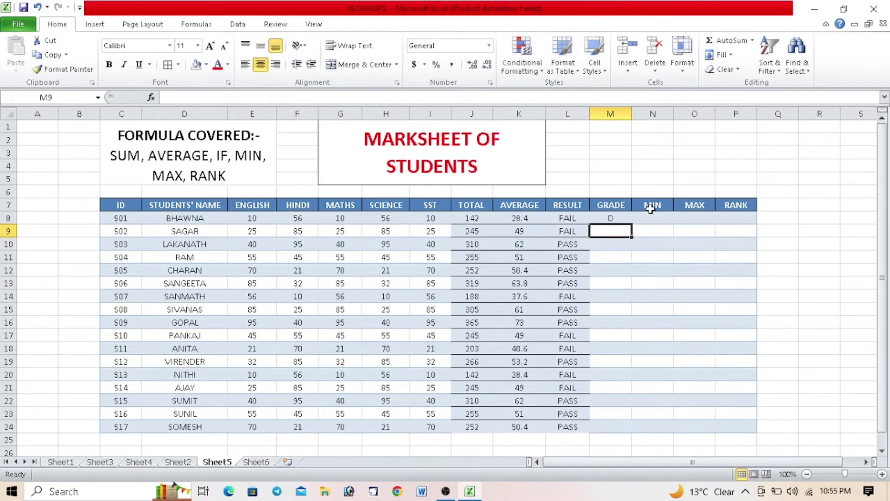
- Review the grade formula in M8 and change the first student's Hindi mark in F8 to 2 to test it
{"action": "left_click", "coordinate": [618, 215]}
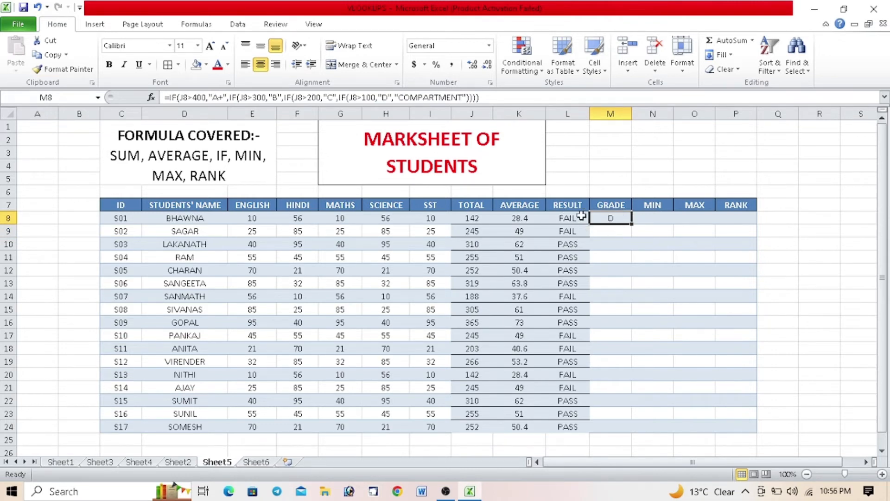
{"action": "left_click", "coordinate": [383, 97]}
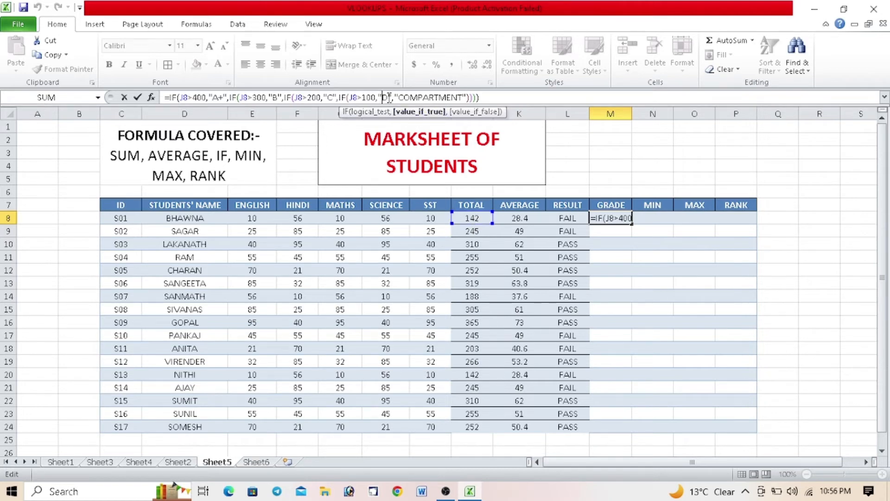
{"action": "key", "text": "Return"}
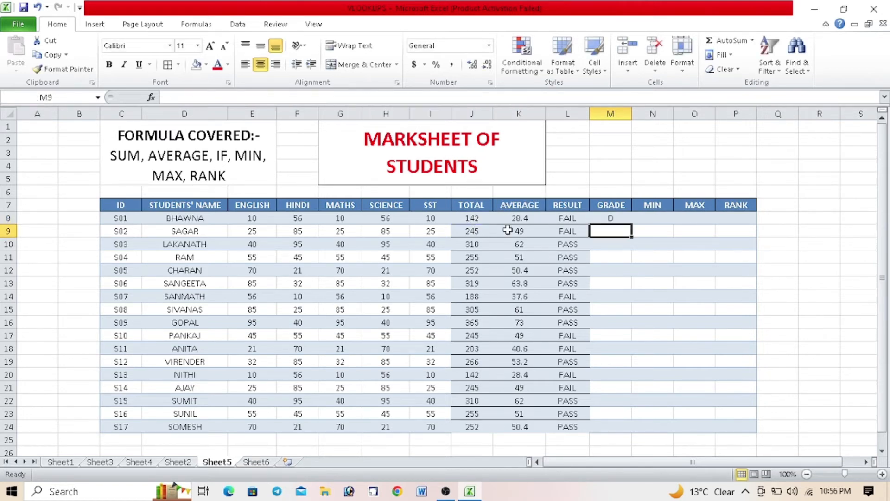
{"action": "left_click", "coordinate": [299, 216]}
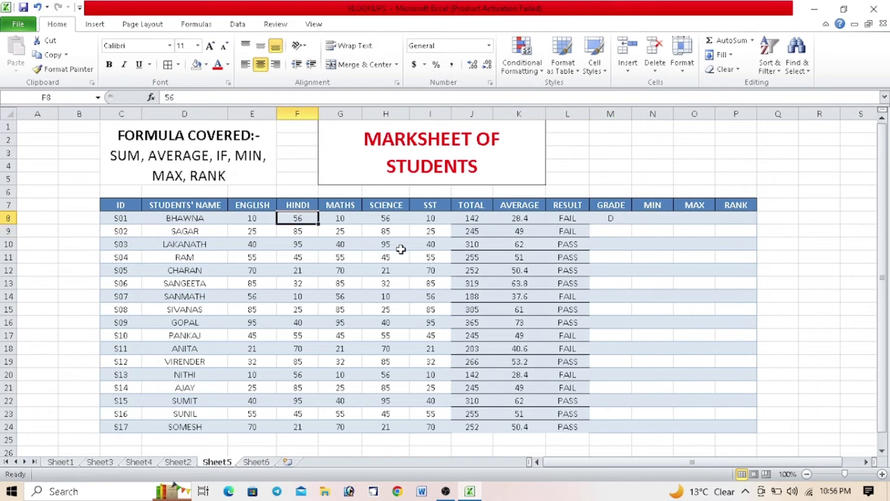
{"action": "type", "text": "2"}
{"action": "key", "text": "Return"}
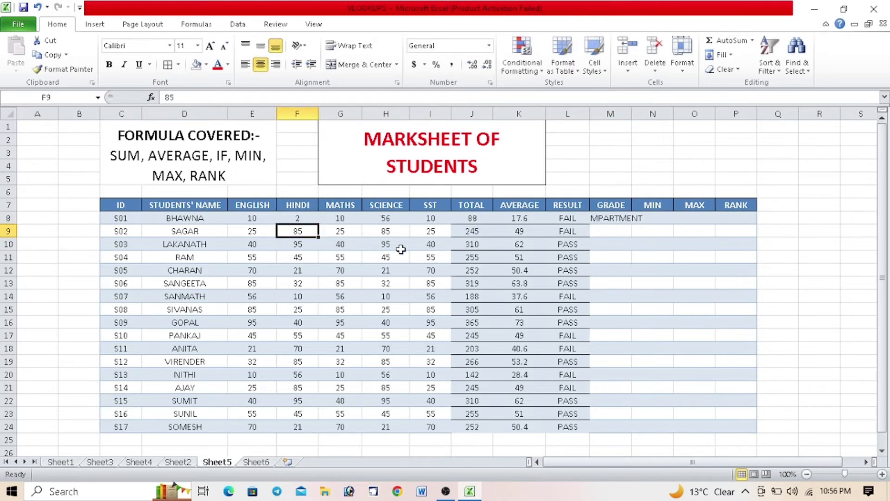
- Autofit the width of the GRADE column and fill the grade formula from M8 down to M24
{"action": "double_click", "coordinate": [632, 114]}
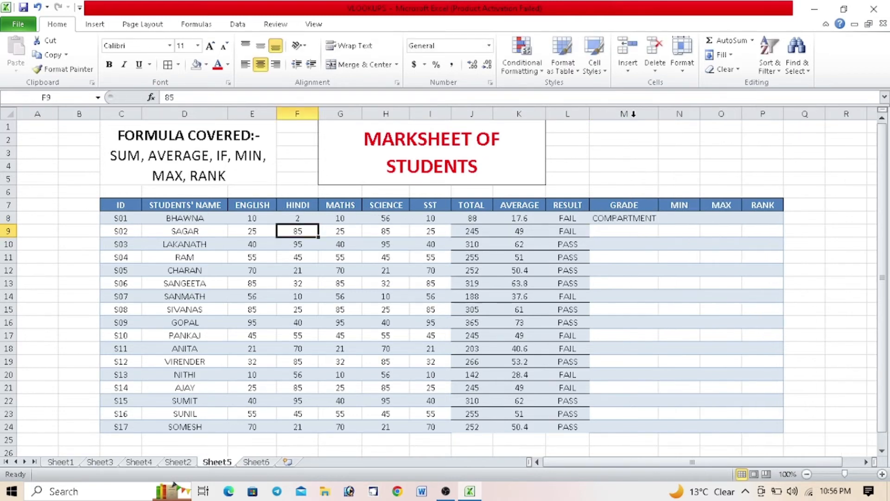
{"action": "left_click", "coordinate": [575, 218]}
{"action": "left_click", "coordinate": [625, 218]}
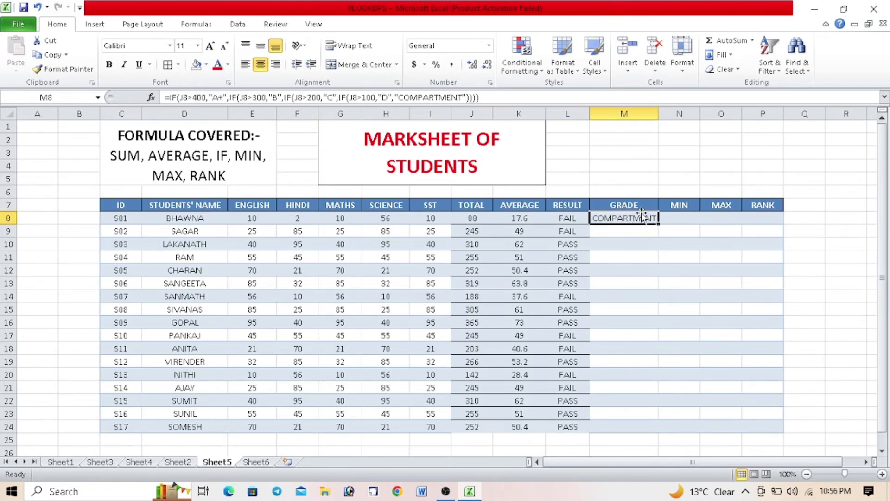
{"action": "left_click_drag", "start_coordinate": [659, 224], "coordinate": [647, 427]}
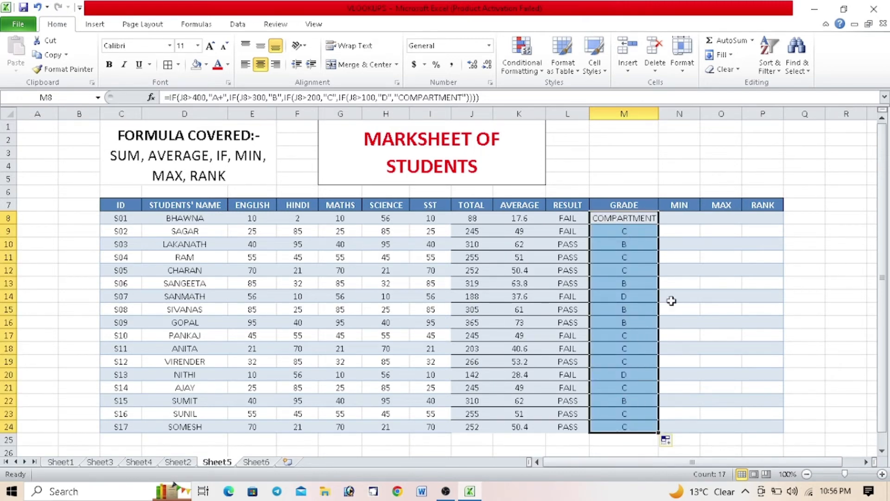
- Enter =MIN(E8:I8) in N8 for the first student's lowest mark and fill it down to N24
{"action": "left_click", "coordinate": [690, 220]}
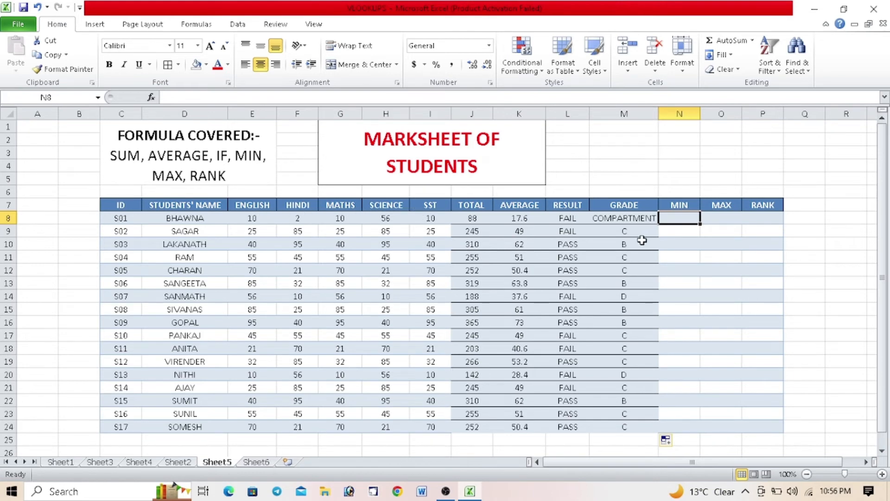
{"action": "type", "text": "=MIN"}
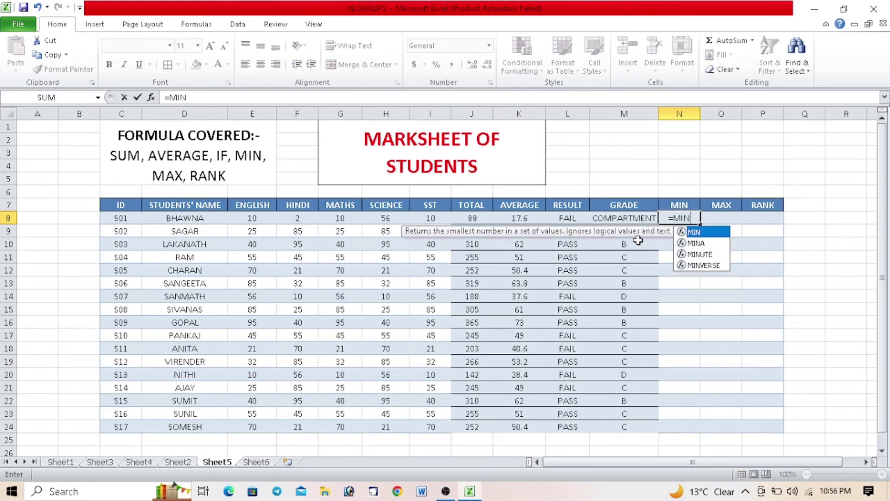
{"action": "type", "text": "("}
{"action": "key", "text": "Left"}
{"action": "key", "text": "Left"}
{"action": "key", "text": "Left"}
{"action": "key", "text": "Left"}
{"action": "key", "text": "Left"}
{"action": "key", "text": "Left"}
{"action": "key", "text": "Left"}
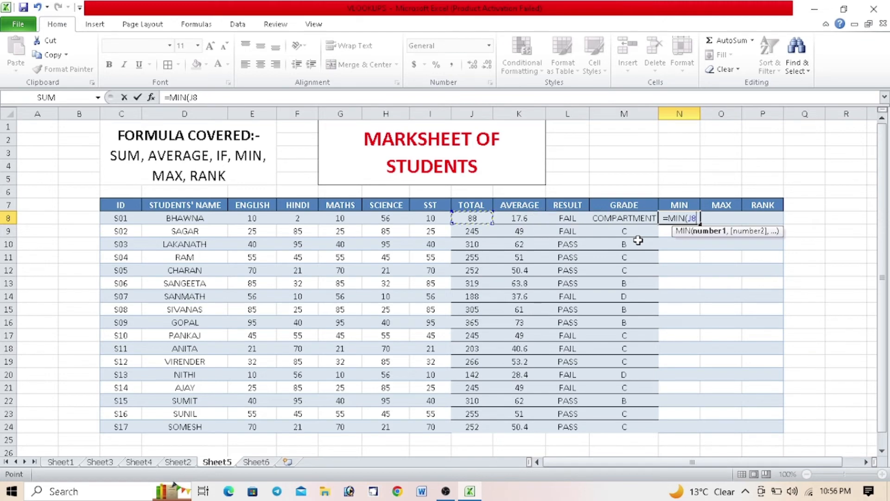
{"action": "key", "text": "Left"}
{"action": "key", "text": "Left"}
{"action": "key", "text": "shift+Right"}
{"action": "key", "text": "shift+Right"}
{"action": "key", "text": "shift+Right"}
{"action": "key", "text": "shift+Right"}
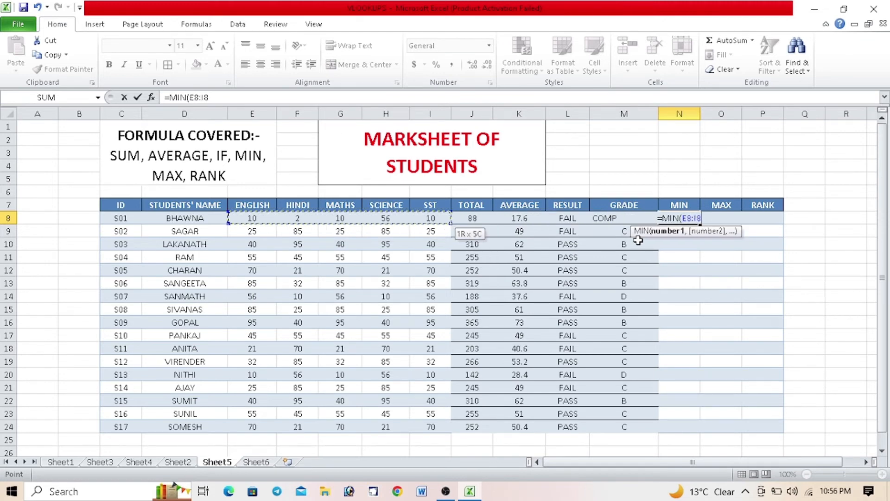
{"action": "type", "text": ")"}
{"action": "key", "text": "Return"}
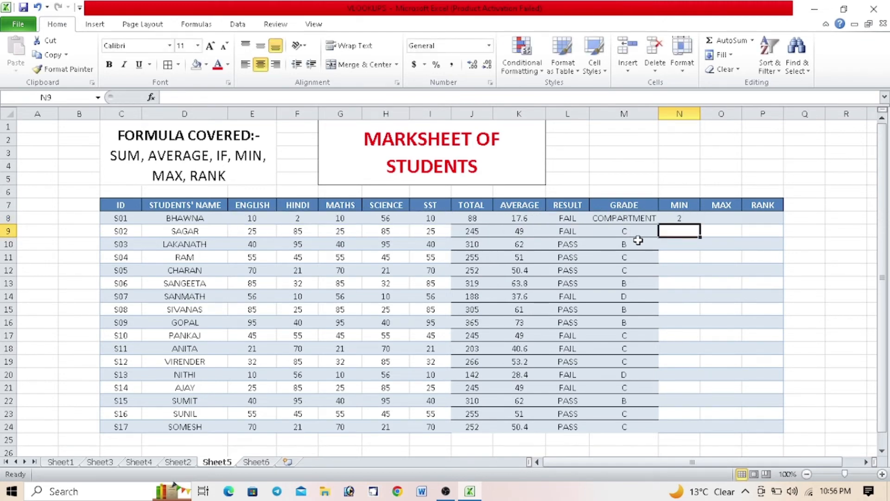
{"action": "left_click", "coordinate": [677, 218]}
{"action": "left_click_drag", "start_coordinate": [700, 224], "coordinate": [708, 428]}
- Enter =MAX(E8:I8) in O8 for the first student's highest mark and fill it down to O24
{"action": "left_click", "coordinate": [720, 215]}
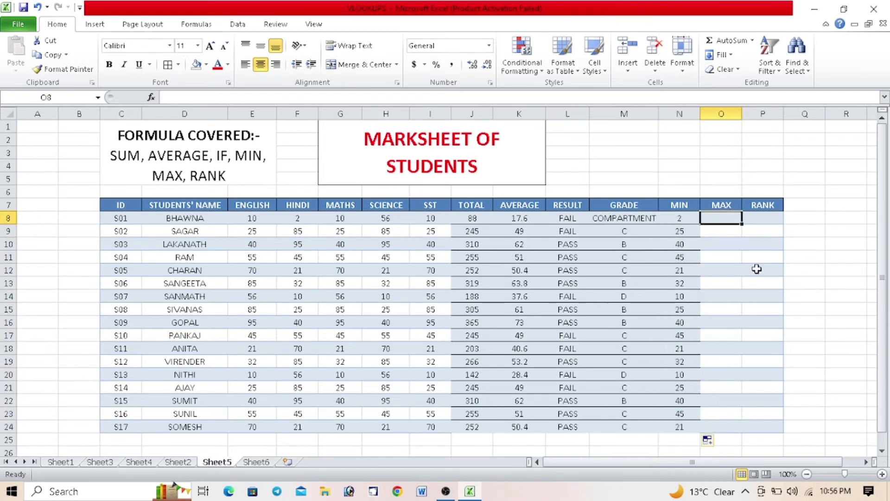
{"action": "type", "text": "=max"}
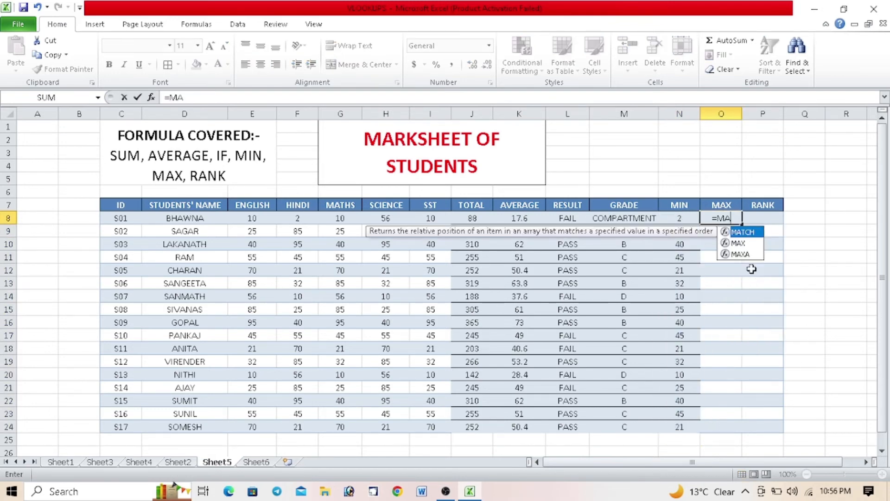
{"action": "key", "text": "Tab"}
{"action": "key", "text": "Left"}
{"action": "key", "text": "Left"}
{"action": "key", "text": "Left"}
{"action": "key", "text": "Left"}
{"action": "key", "text": "Left"}
{"action": "key", "text": "Left"}
{"action": "key", "text": "Left"}
{"action": "key", "text": "Left"}
{"action": "key", "text": "Left"}
{"action": "key", "text": "Left"}
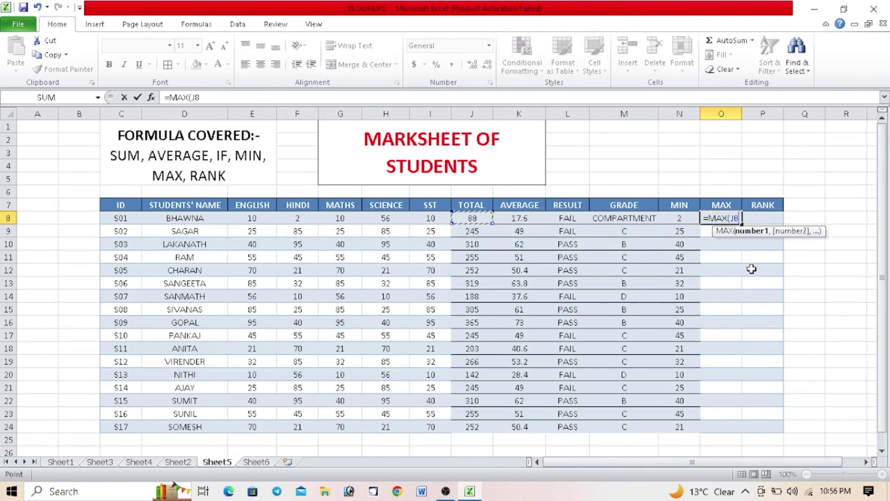
{"action": "key", "text": "shift+Right"}
{"action": "key", "text": "shift+Right"}
{"action": "key", "text": "shift+Right"}
{"action": "key", "text": "shift+Right"}
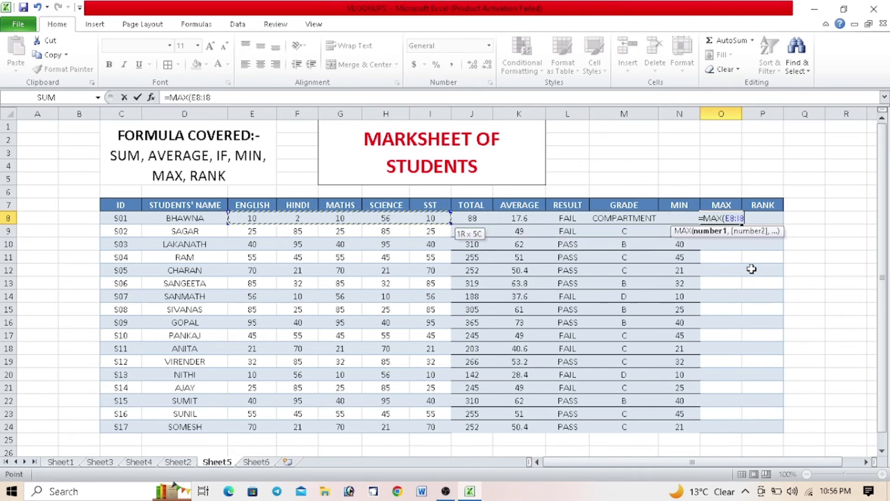
{"action": "type", "text": ")"}
{"action": "key", "text": "Return"}
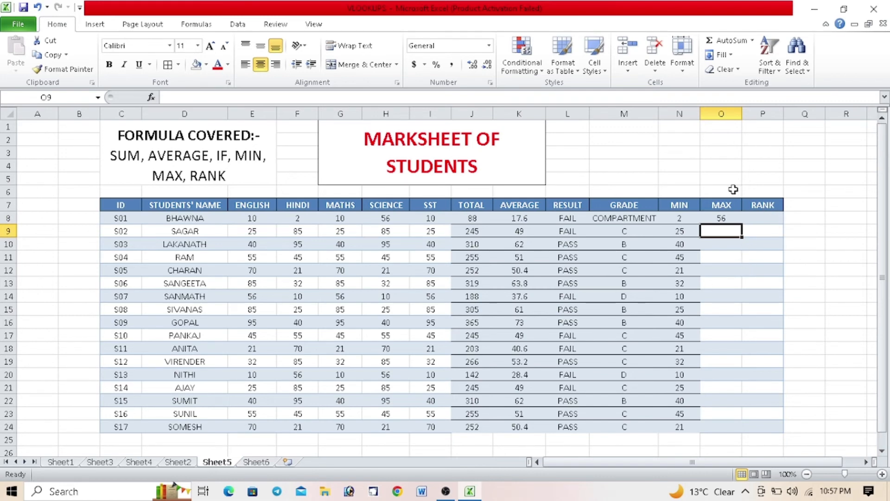
{"action": "left_click", "coordinate": [731, 215]}
{"action": "left_click_drag", "start_coordinate": [742, 224], "coordinate": [724, 429]}
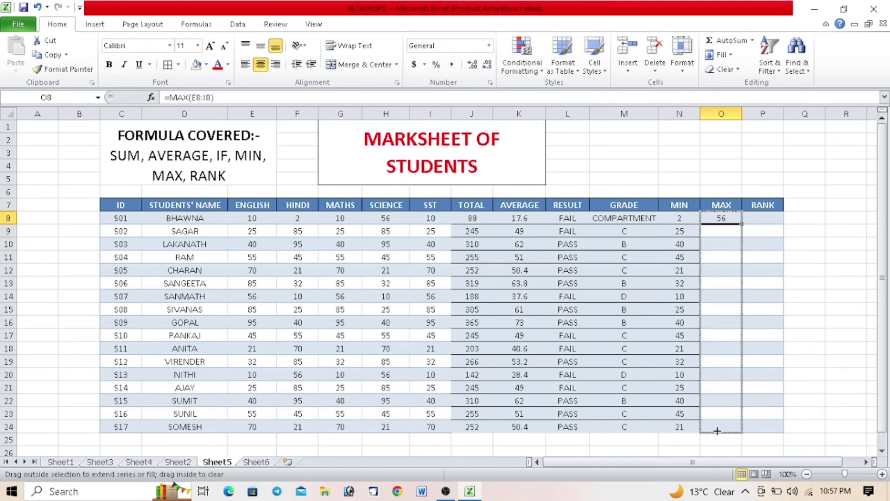
- Enter =RANK(J8,J8:J24) in P8 to rank the first student's total among all students' totals
{"action": "left_click", "coordinate": [775, 217]}
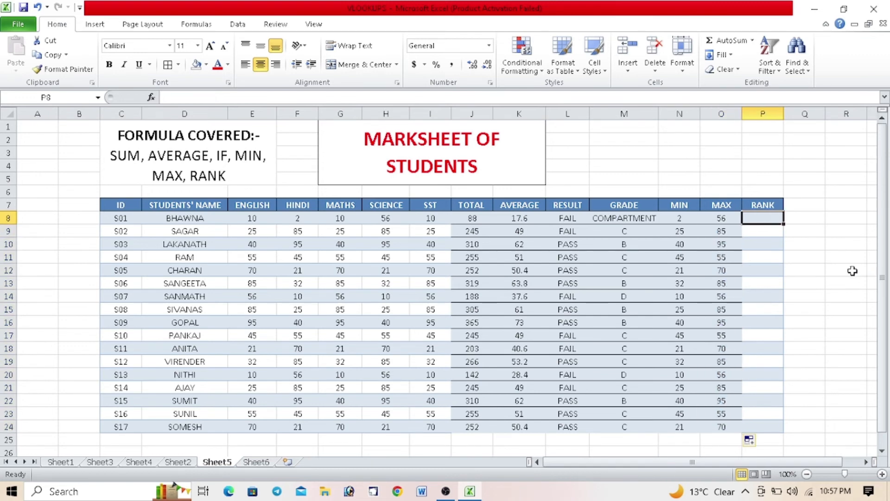
{"action": "type", "text": "=RANK"}
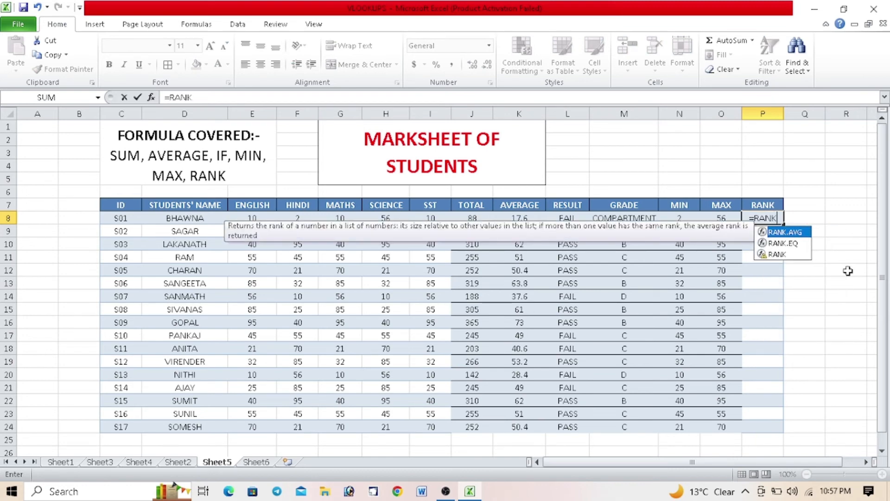
{"action": "type", "text": "("}
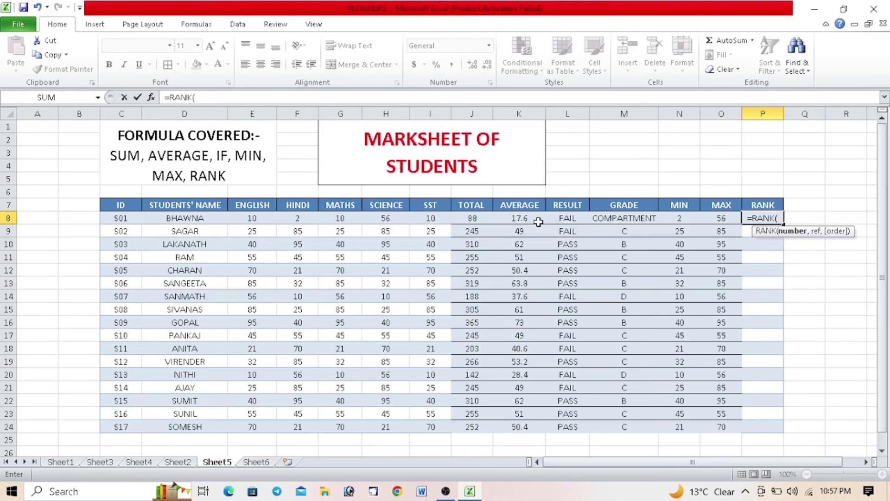
{"action": "left_click", "coordinate": [479, 218]}
{"action": "type", "text": ","}
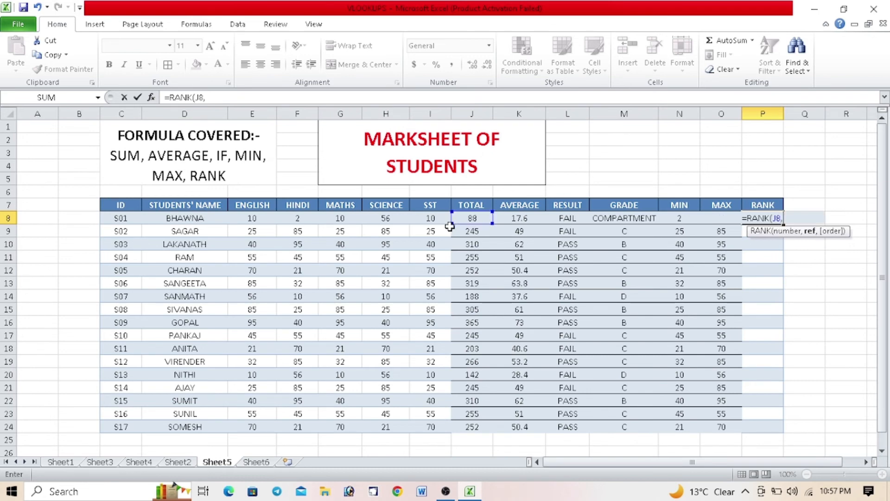
{"action": "left_click_drag", "start_coordinate": [473, 218], "coordinate": [475, 426]}
{"action": "type", "text": ")"}
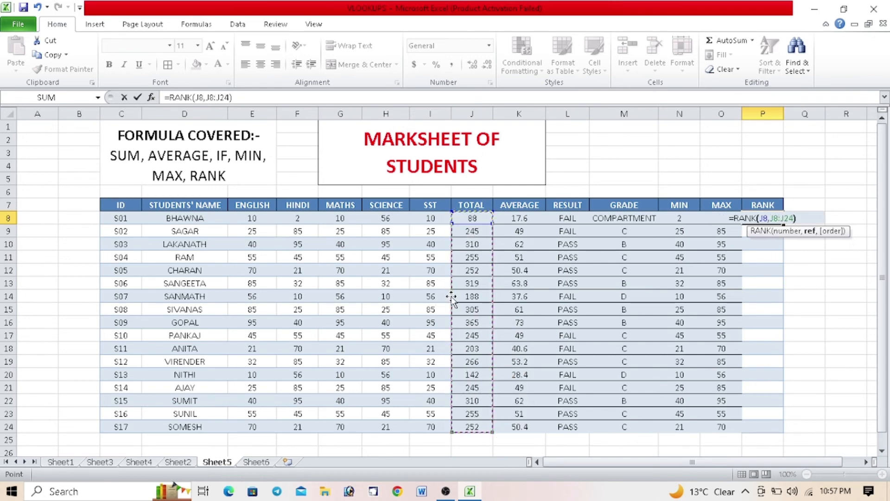
{"action": "key", "text": "Return"}
- Fill the rank formula from P8 down to P24 and check the copied formulas in P24 and P23
{"action": "left_click", "coordinate": [776, 216]}
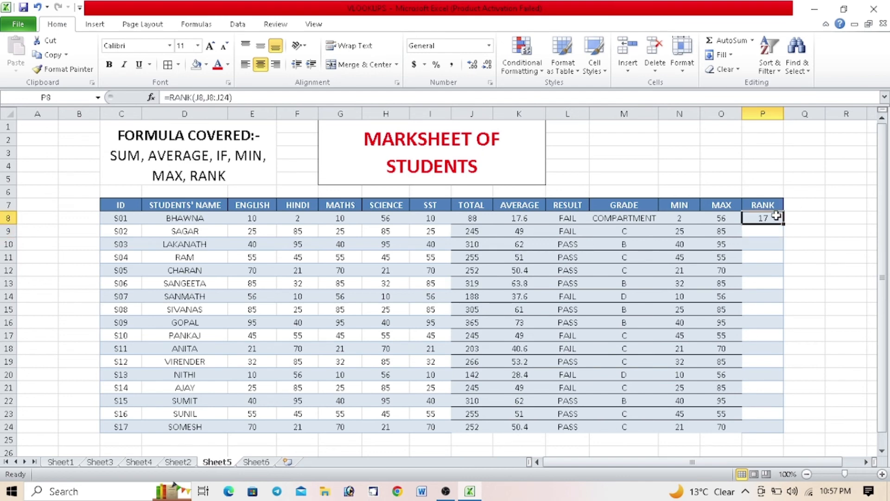
{"action": "left_click_drag", "start_coordinate": [783, 222], "coordinate": [781, 431]}
{"action": "left_click", "coordinate": [811, 369]}
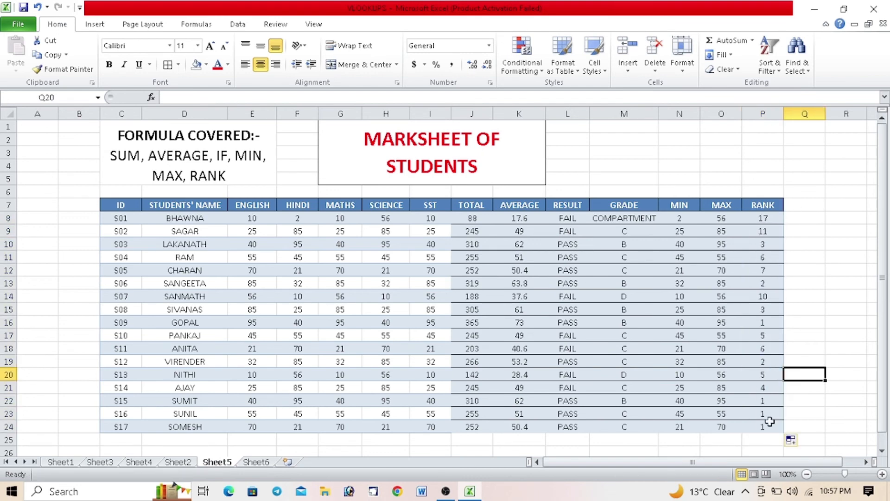
{"action": "left_click", "coordinate": [768, 422]}
{"action": "left_click", "coordinate": [767, 411]}
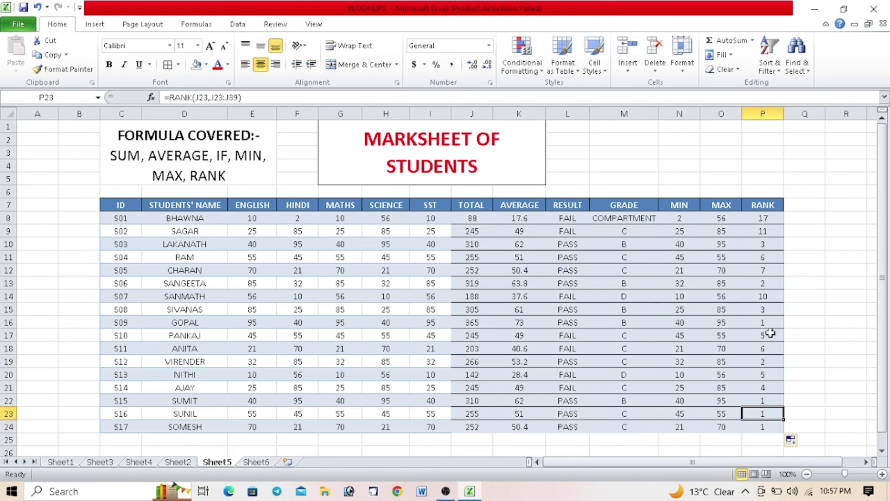